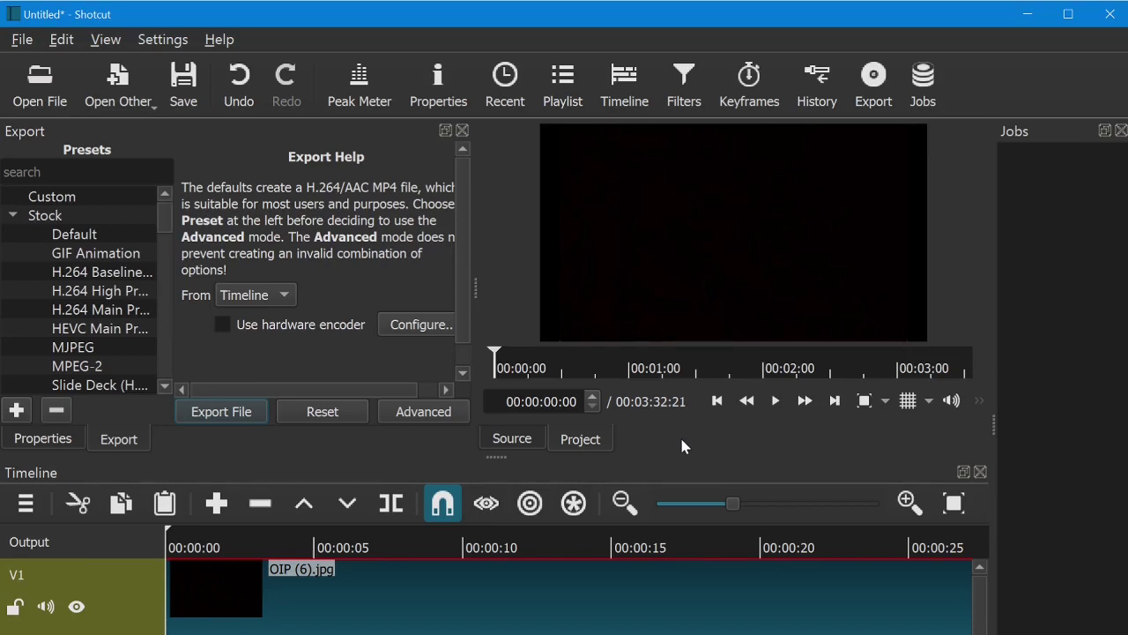
Play and scrub through the opening seconds of the timeline, then return the playhead to the start.
{"action": "left_click", "coordinate": [775, 402]}
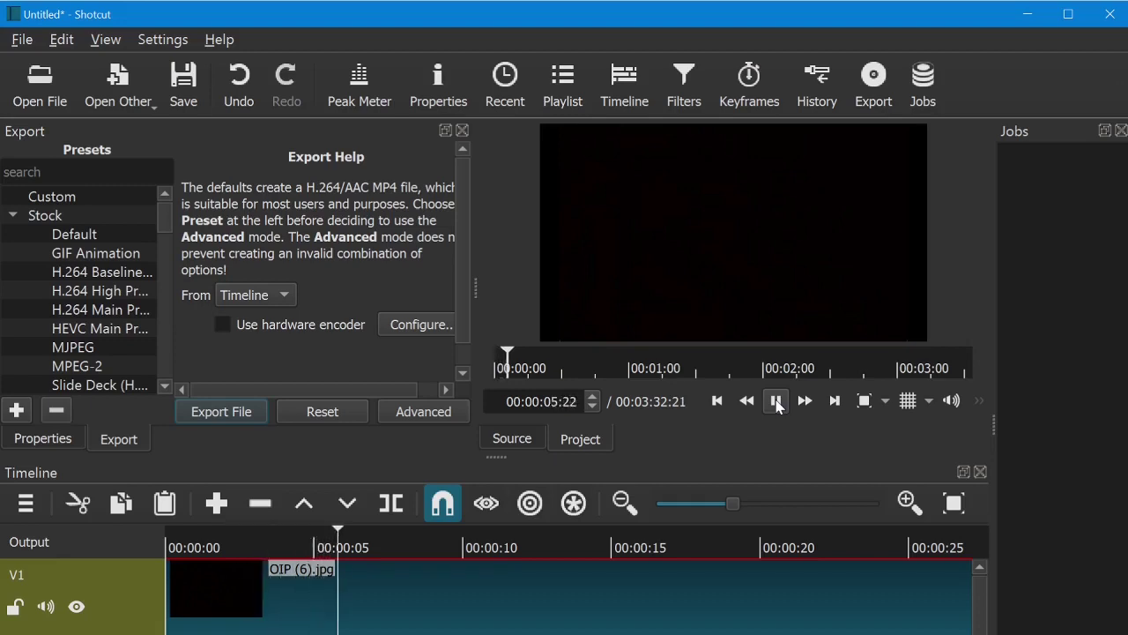
{"action": "left_click", "coordinate": [775, 401]}
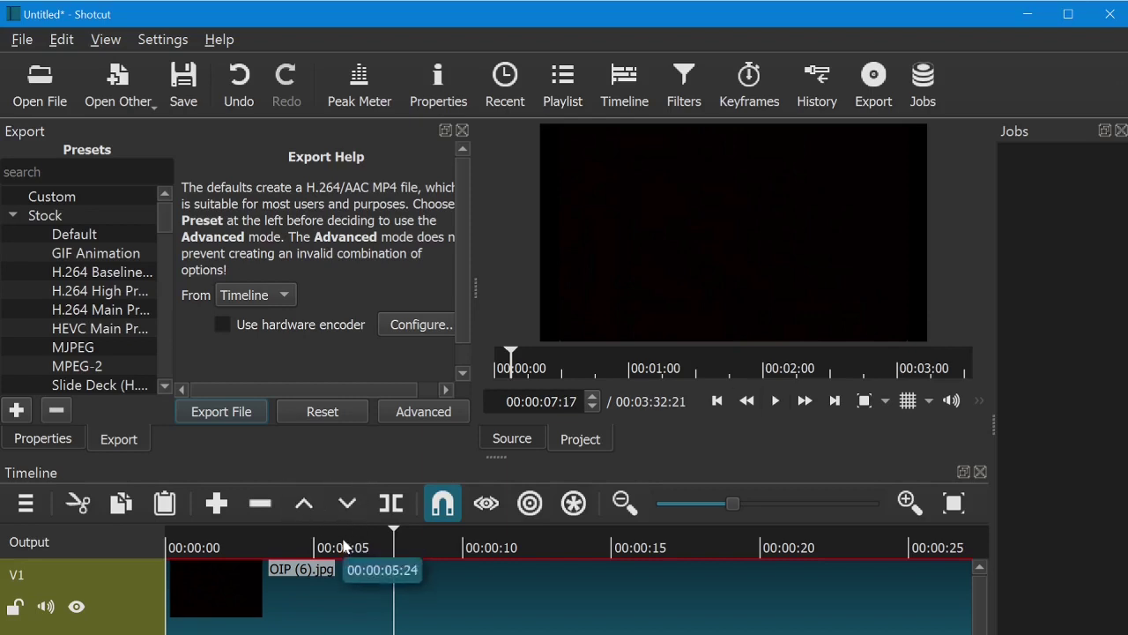
{"action": "left_click_drag", "start_coordinate": [340, 545], "coordinate": [313, 539]}
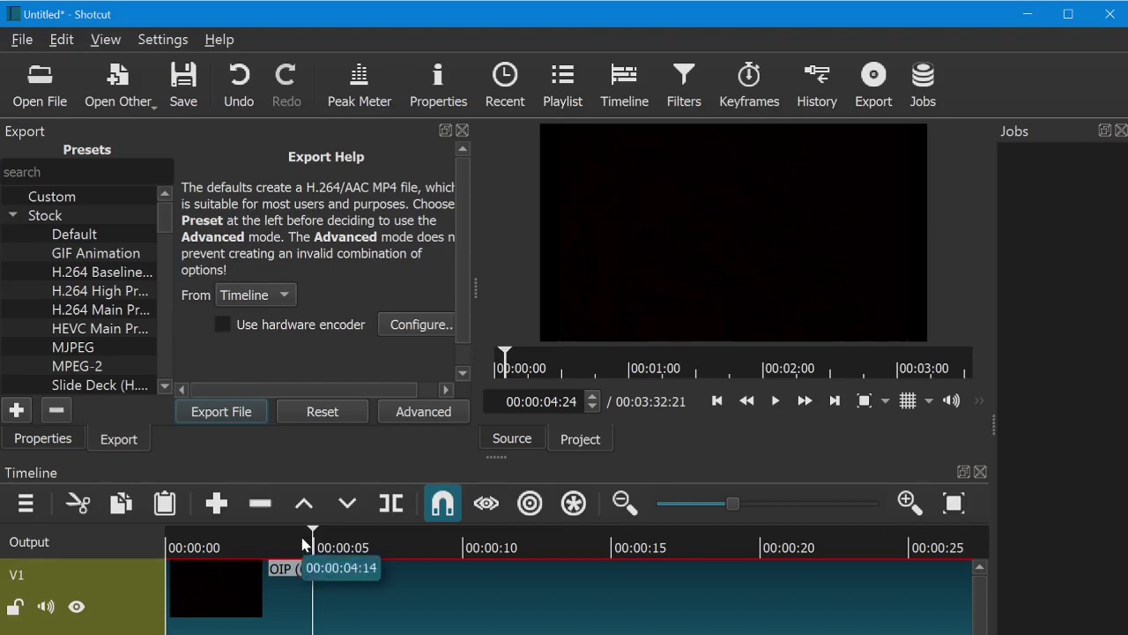
{"action": "left_click_drag", "start_coordinate": [302, 545], "coordinate": [164, 539]}
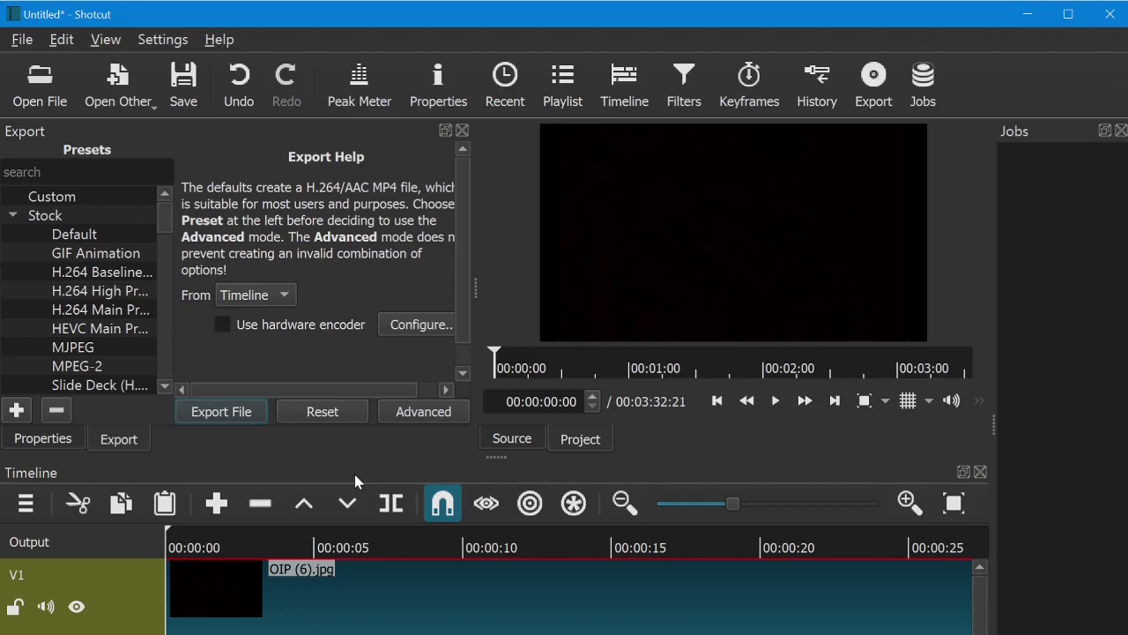
{"action": "left_click", "coordinate": [323, 532]}
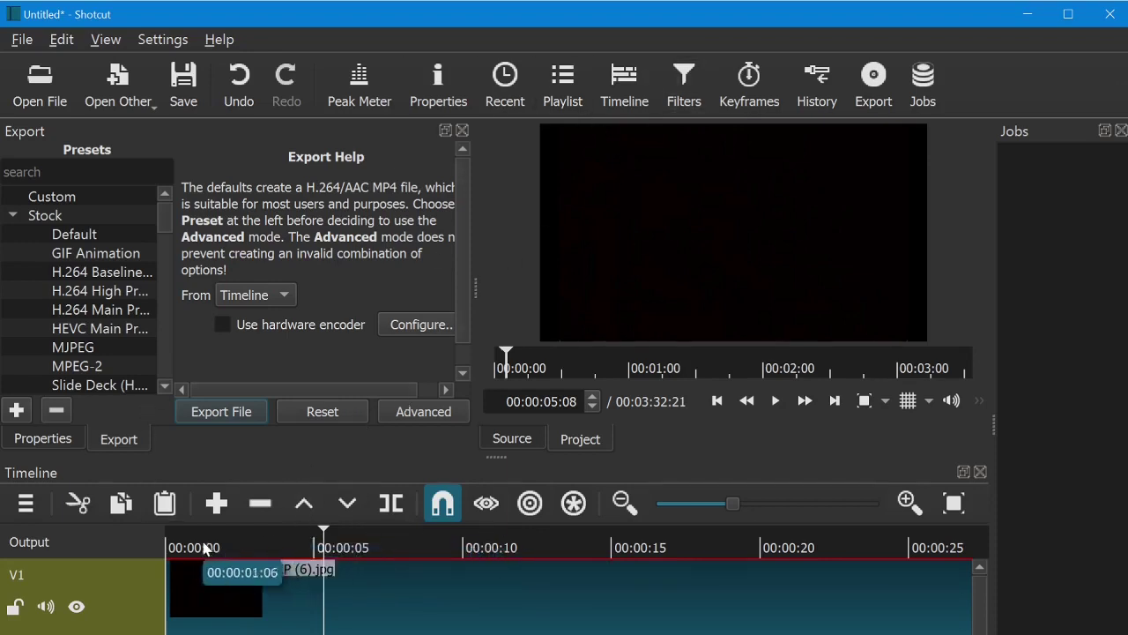
{"action": "left_click_drag", "start_coordinate": [204, 547], "coordinate": [192, 545]}
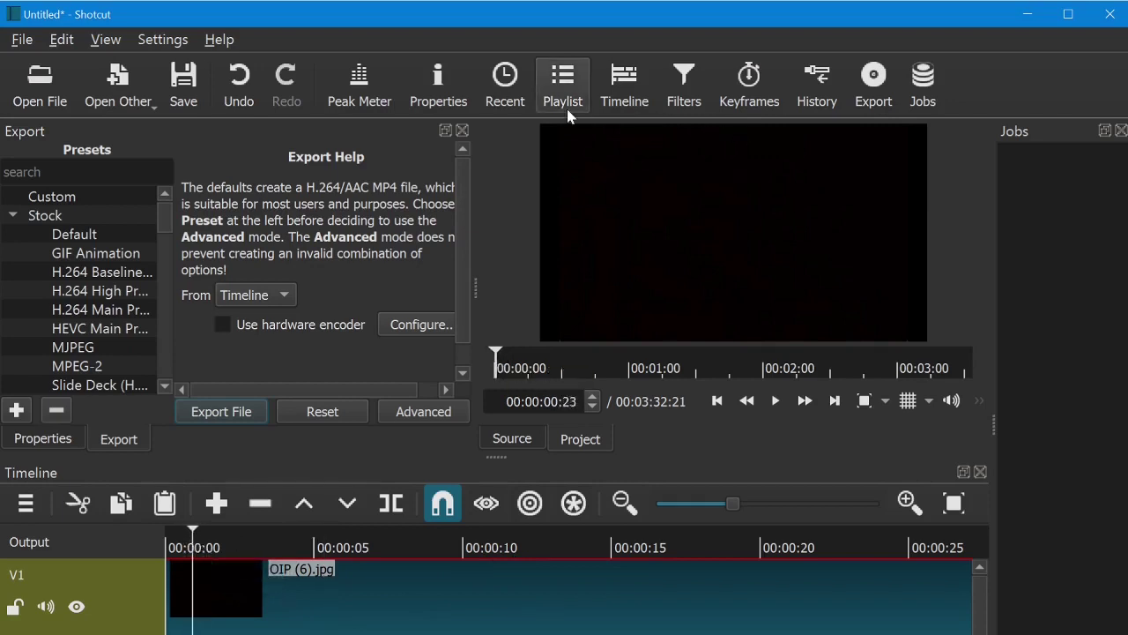
{"action": "left_click_drag", "start_coordinate": [188, 546], "coordinate": [142, 536]}
{"action": "left_click", "coordinate": [170, 534]}
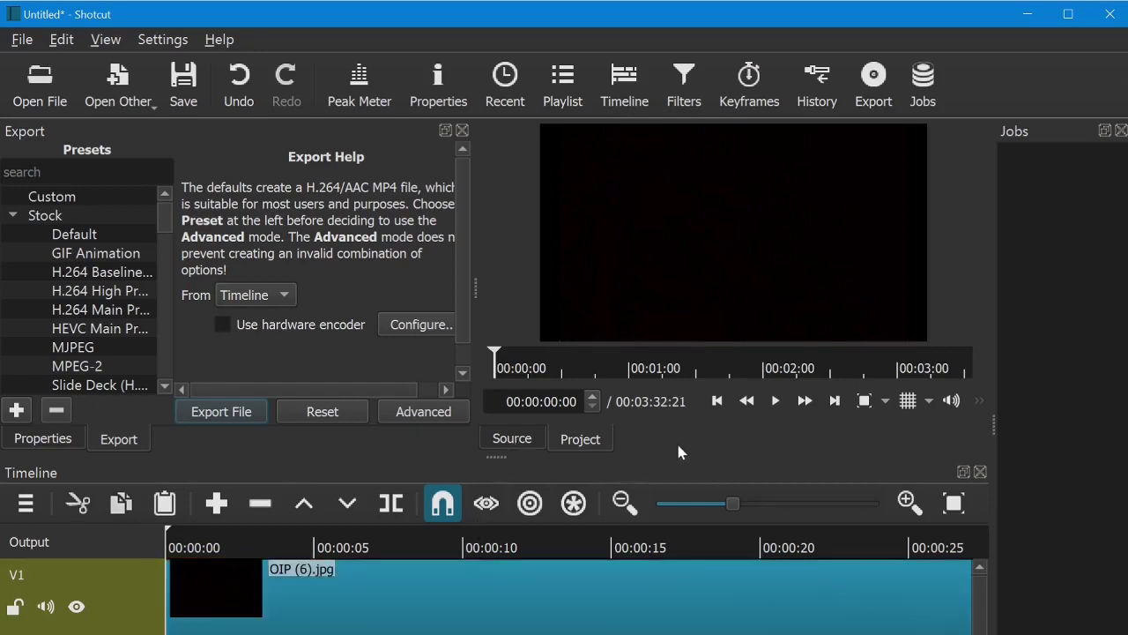
Open an audio/video device source with video input None and audio input Microphone Array (Realtek(R) Audio).
{"action": "left_click", "coordinate": [94, 91]}
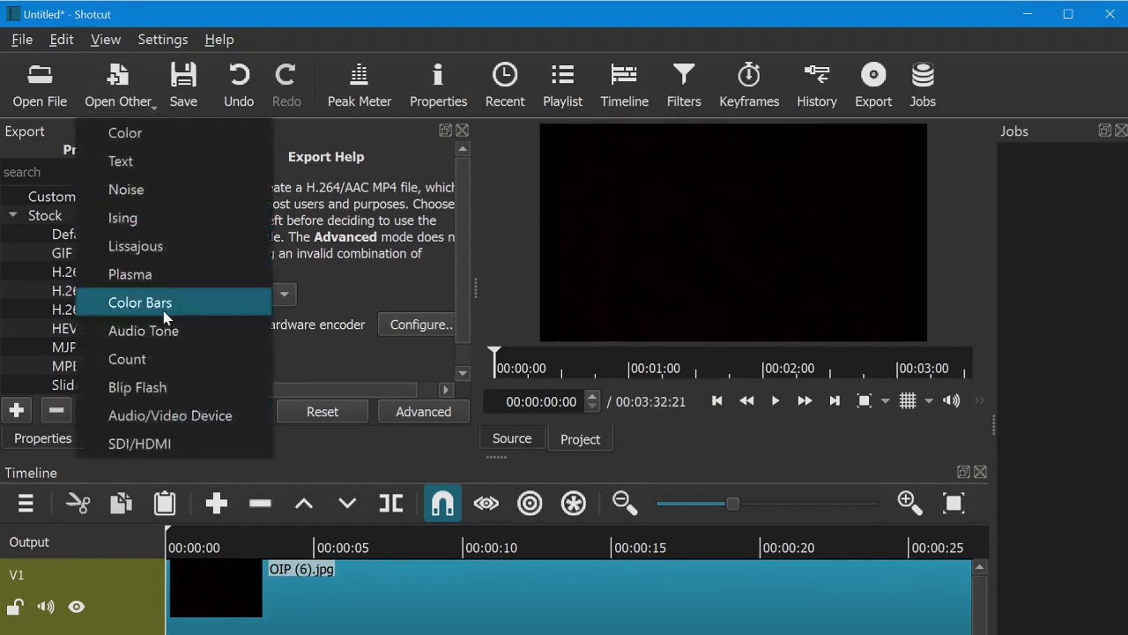
{"action": "left_click", "coordinate": [141, 416]}
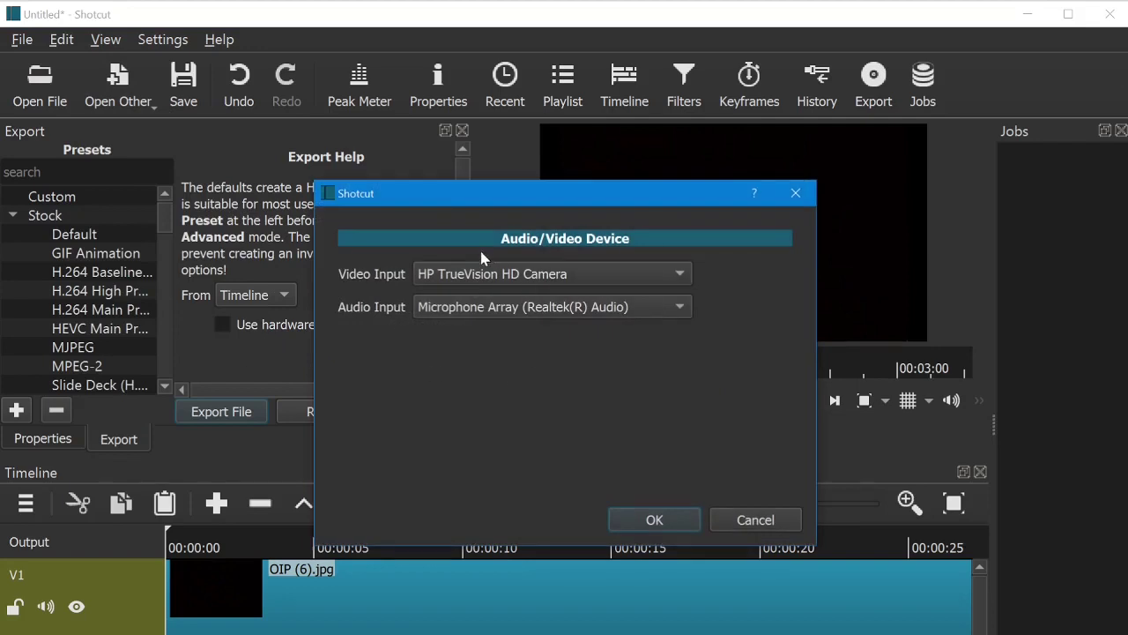
{"action": "left_click", "coordinate": [425, 276]}
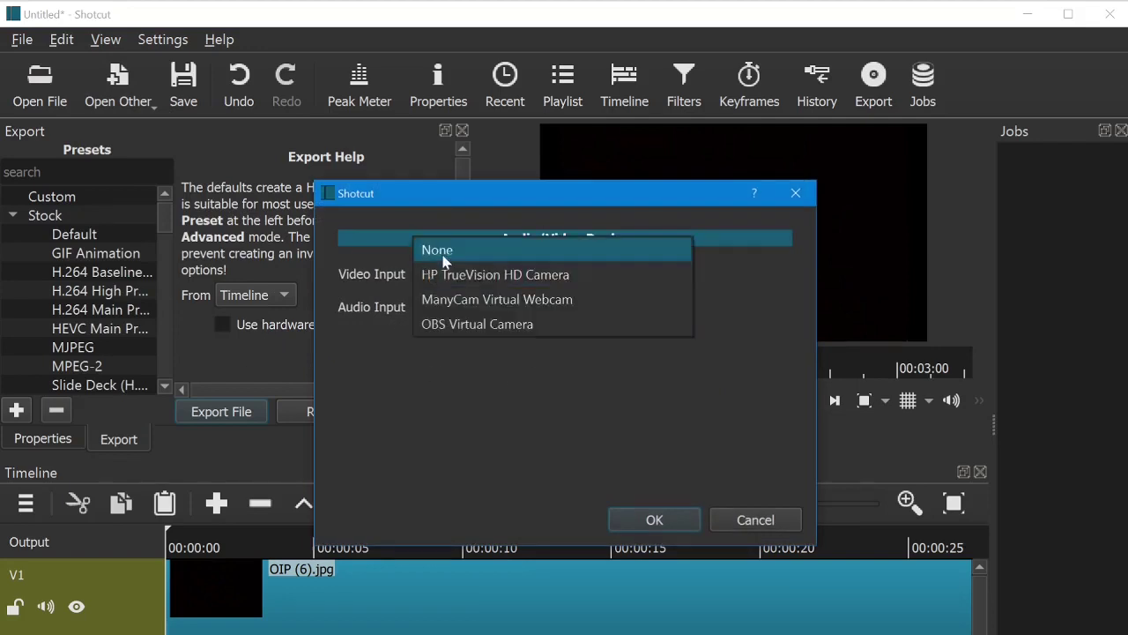
{"action": "left_click", "coordinate": [443, 254]}
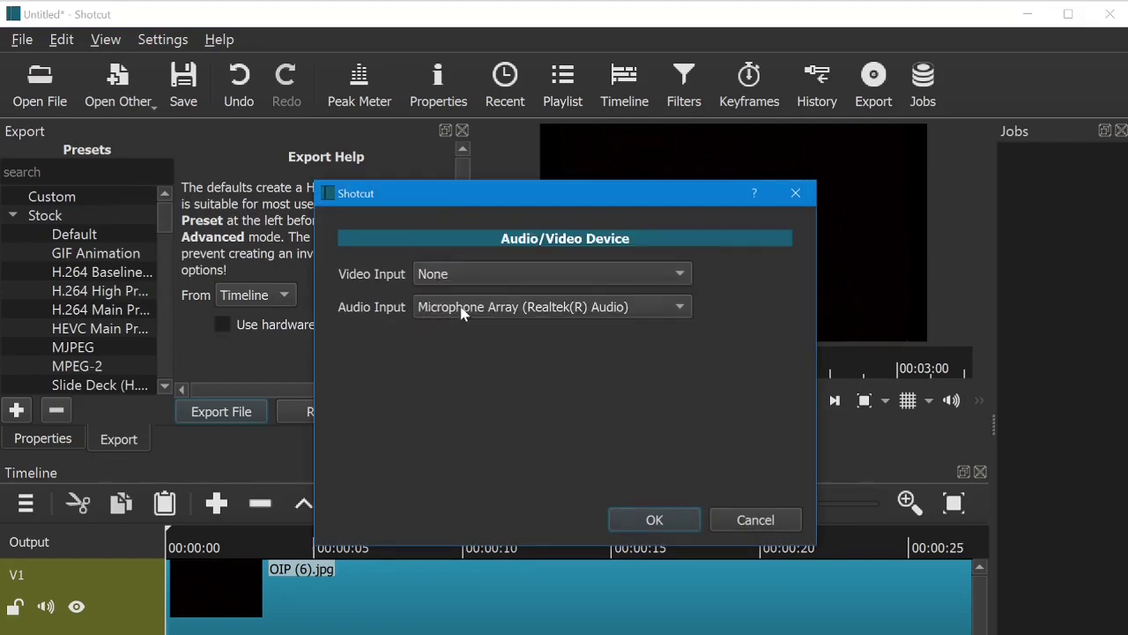
{"action": "left_click", "coordinate": [464, 309]}
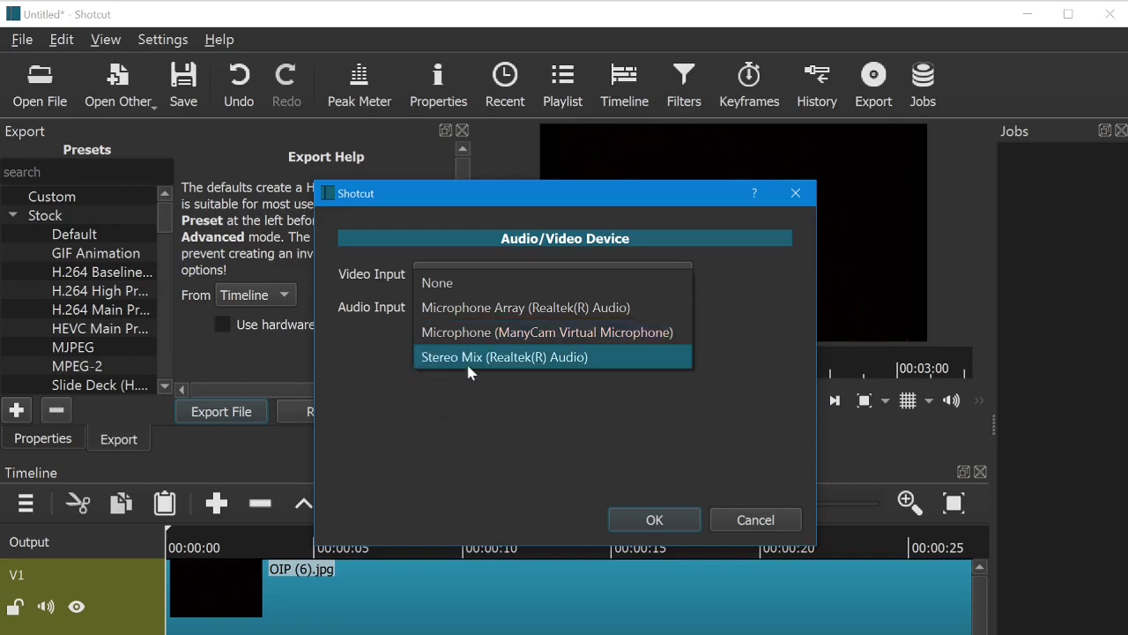
{"action": "left_click", "coordinate": [444, 308]}
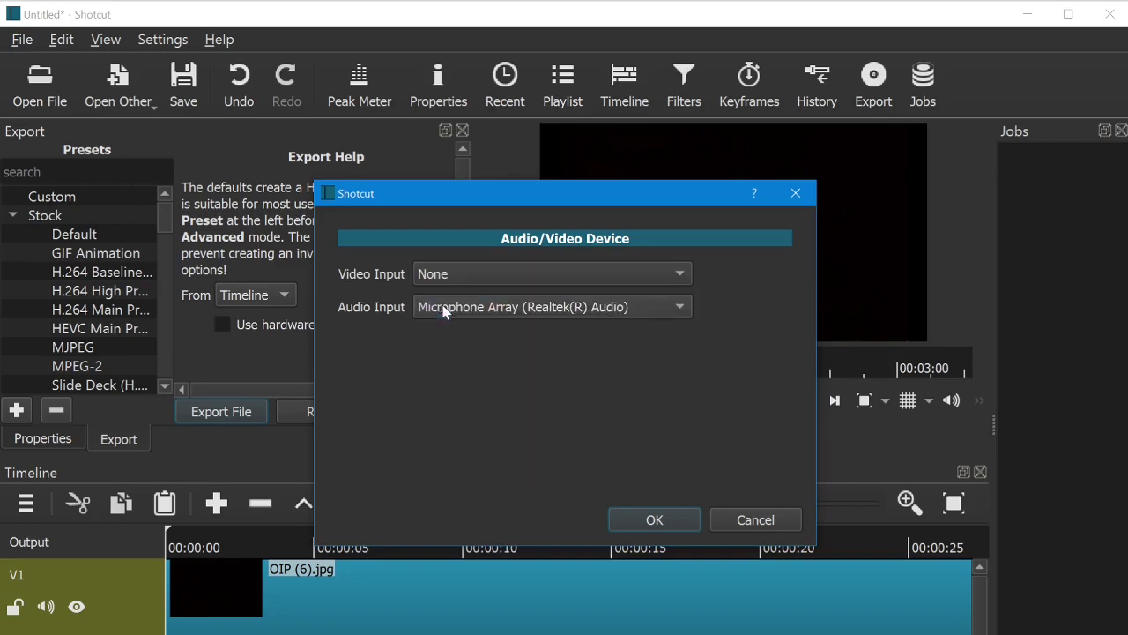
{"action": "left_click", "coordinate": [639, 520]}
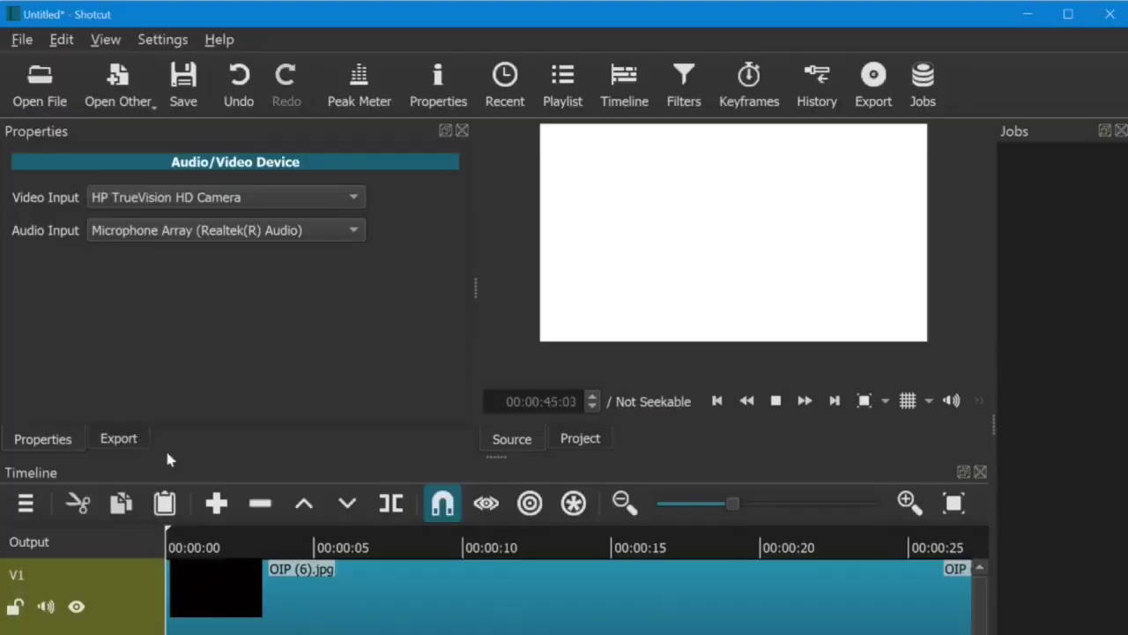
Record the device source to test audio 6.mp4, replacing the existing file, and stop the capture.
{"action": "left_click", "coordinate": [119, 439]}
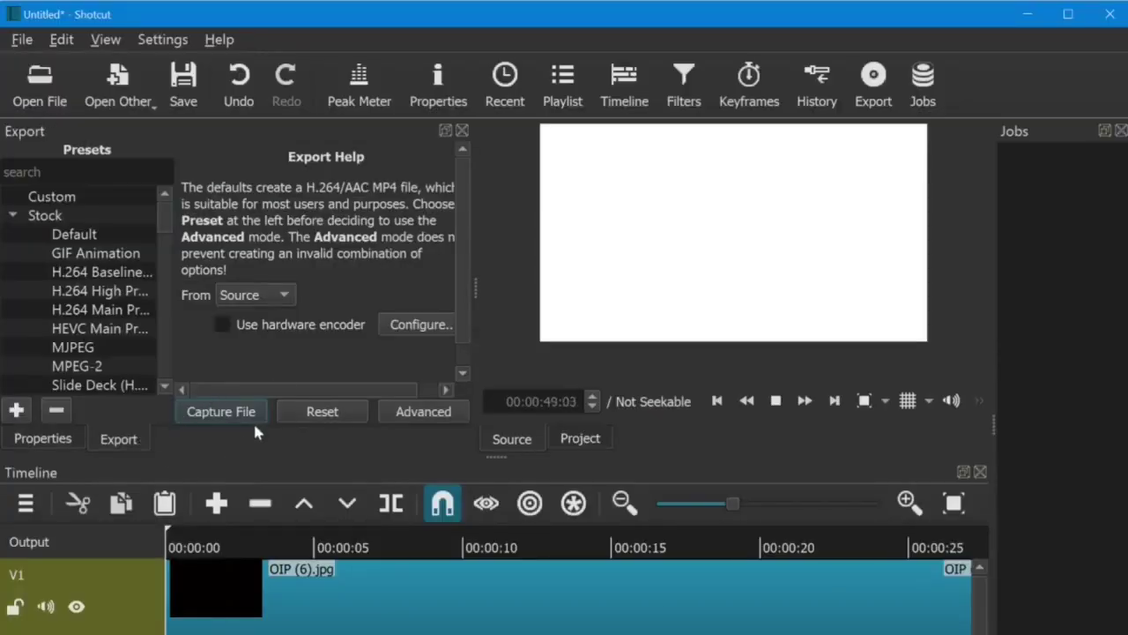
{"action": "left_click", "coordinate": [220, 411]}
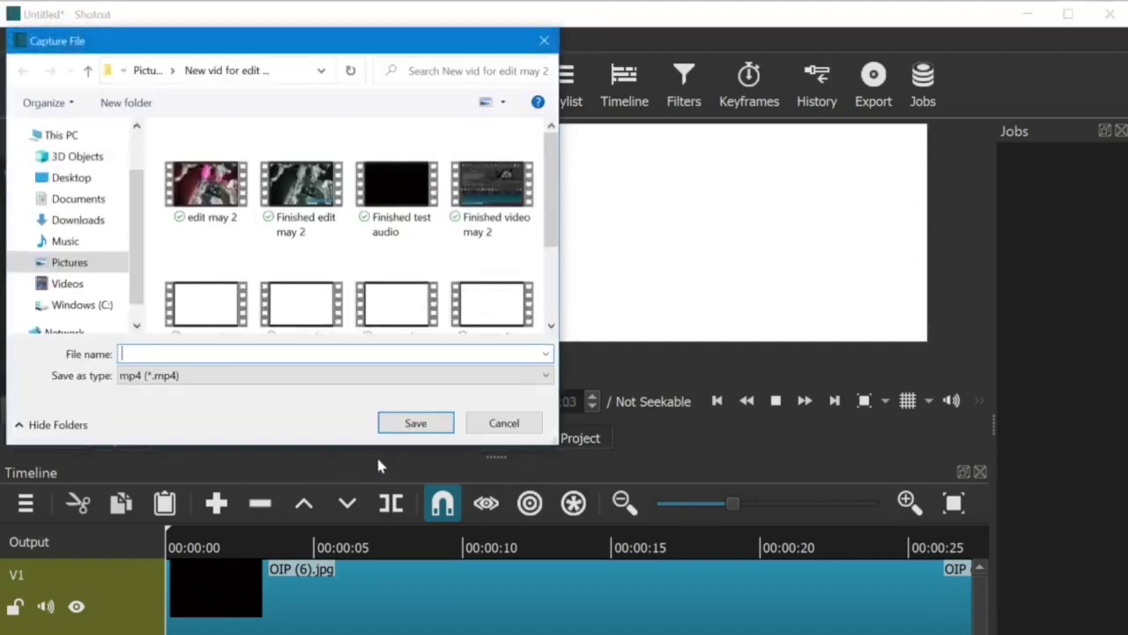
{"action": "type", "text": "te"}
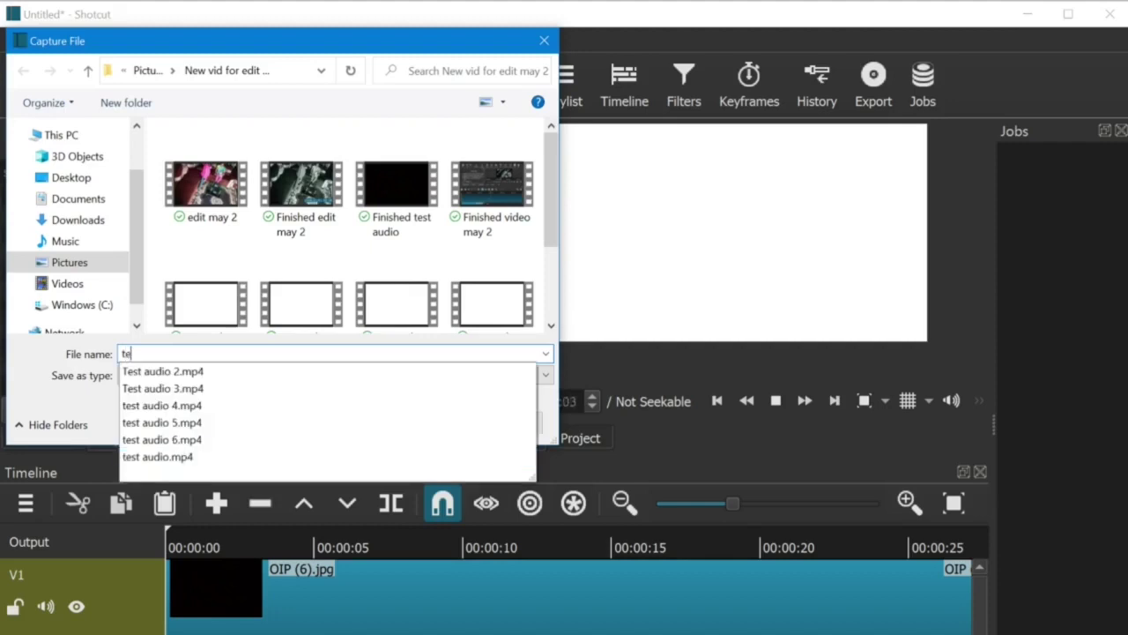
{"action": "type", "text": "st"}
{"action": "left_click", "coordinate": [178, 441]}
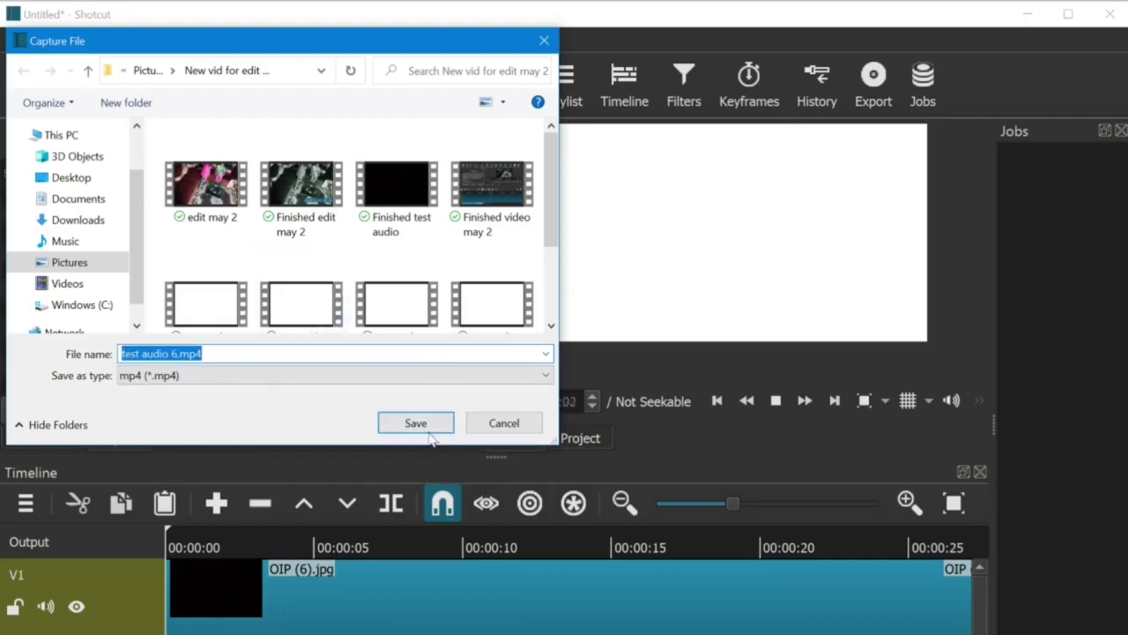
{"action": "left_click", "coordinate": [401, 424]}
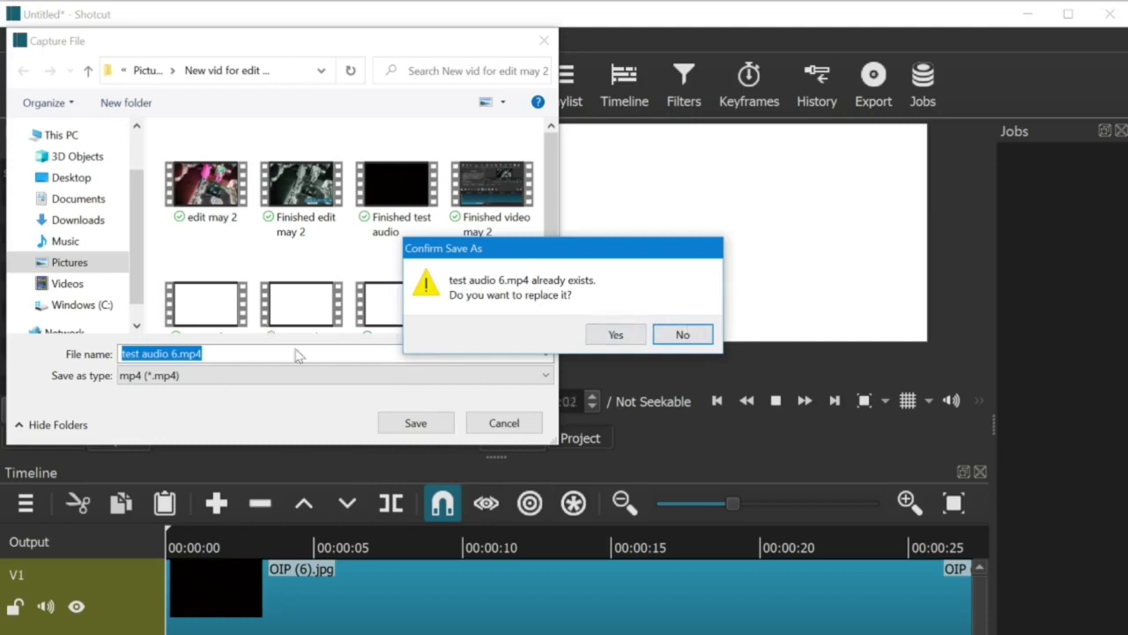
{"action": "left_click", "coordinate": [615, 336]}
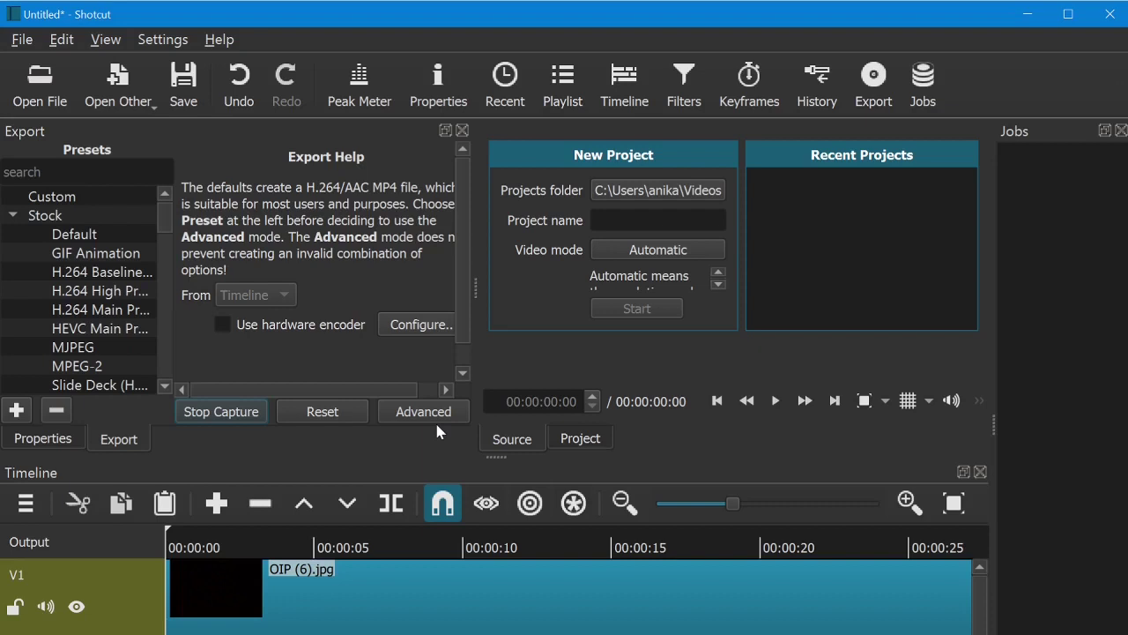
{"action": "left_click", "coordinate": [239, 410]}
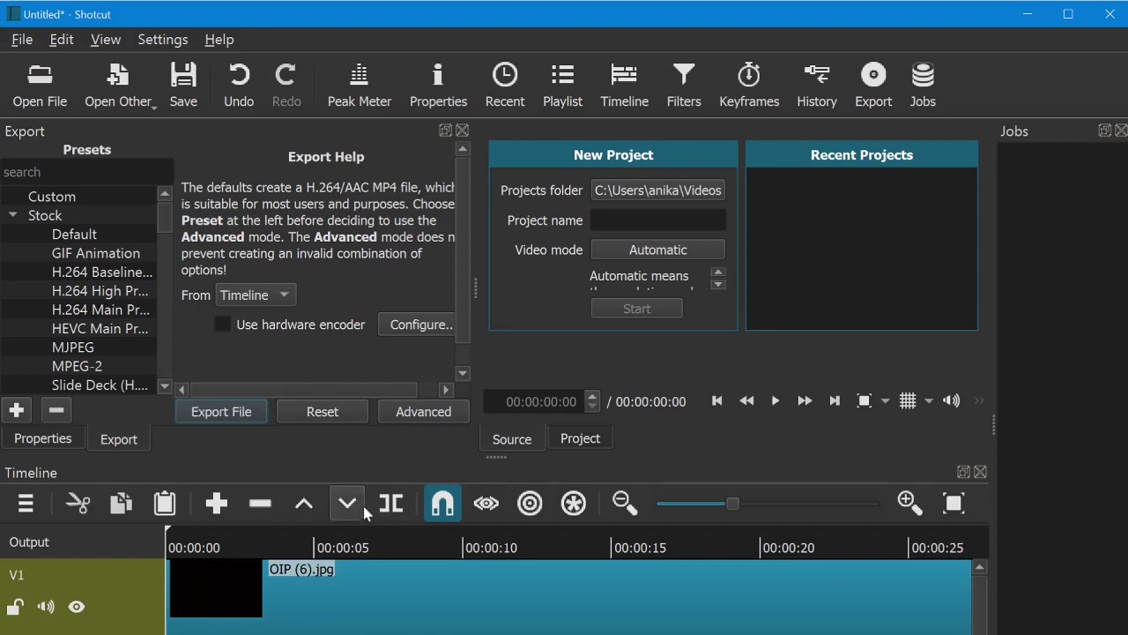
{"action": "left_click", "coordinate": [775, 401]}
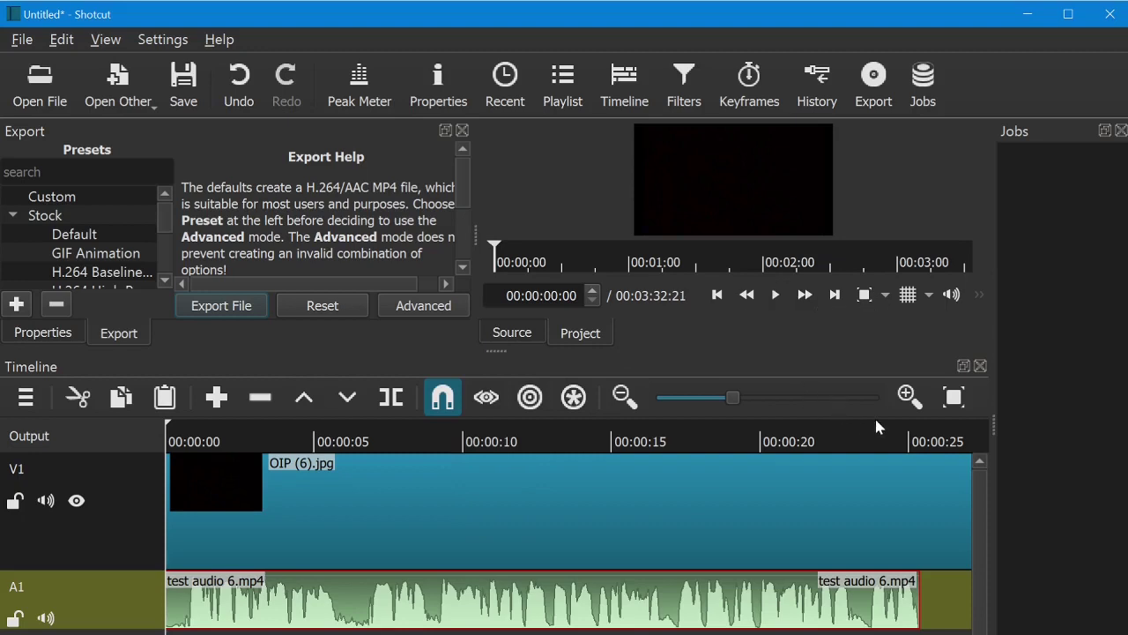
Split the OIP (6).jpg clip on V1 at 00:00:25:10, where the audio ends, and cut away the excess part.
{"action": "left_click", "coordinate": [906, 441]}
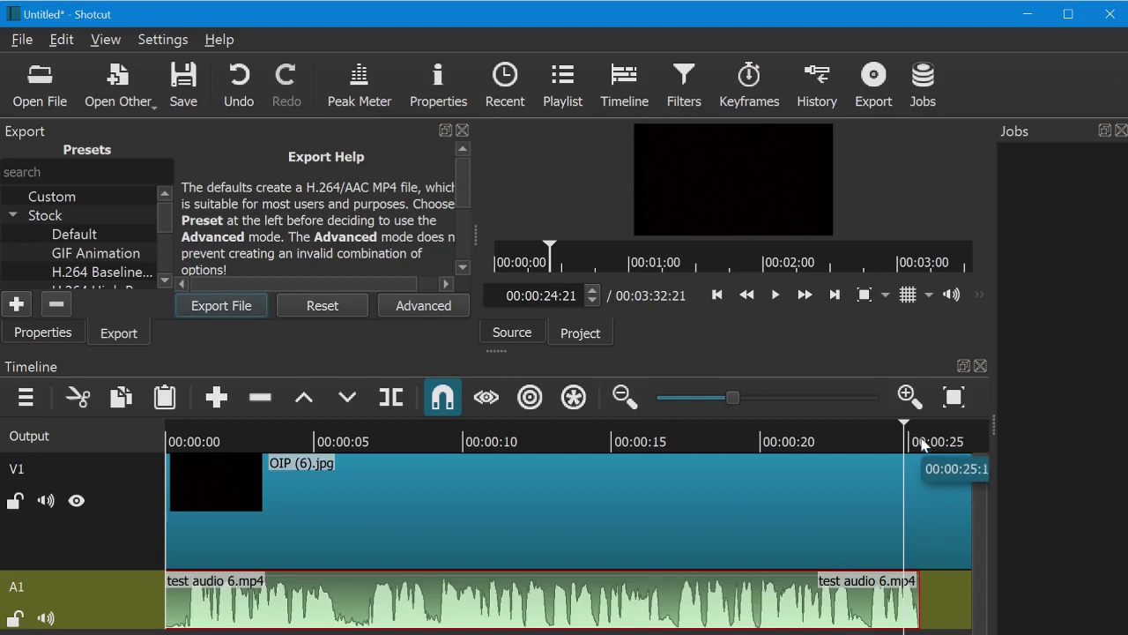
{"action": "left_click", "coordinate": [921, 443]}
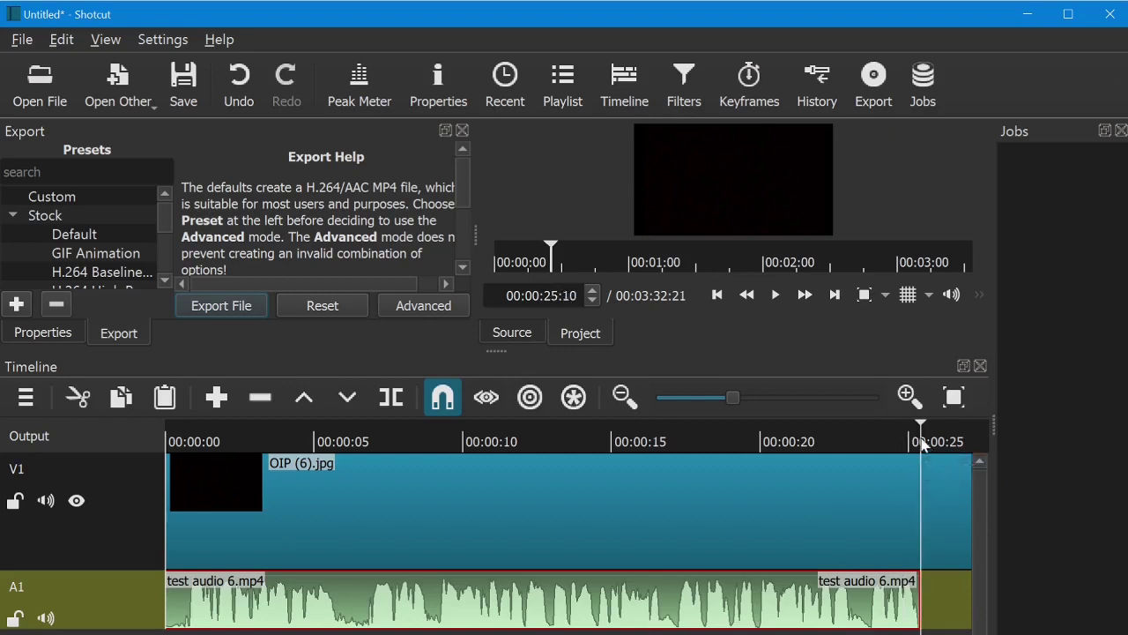
{"action": "left_click", "coordinate": [391, 401]}
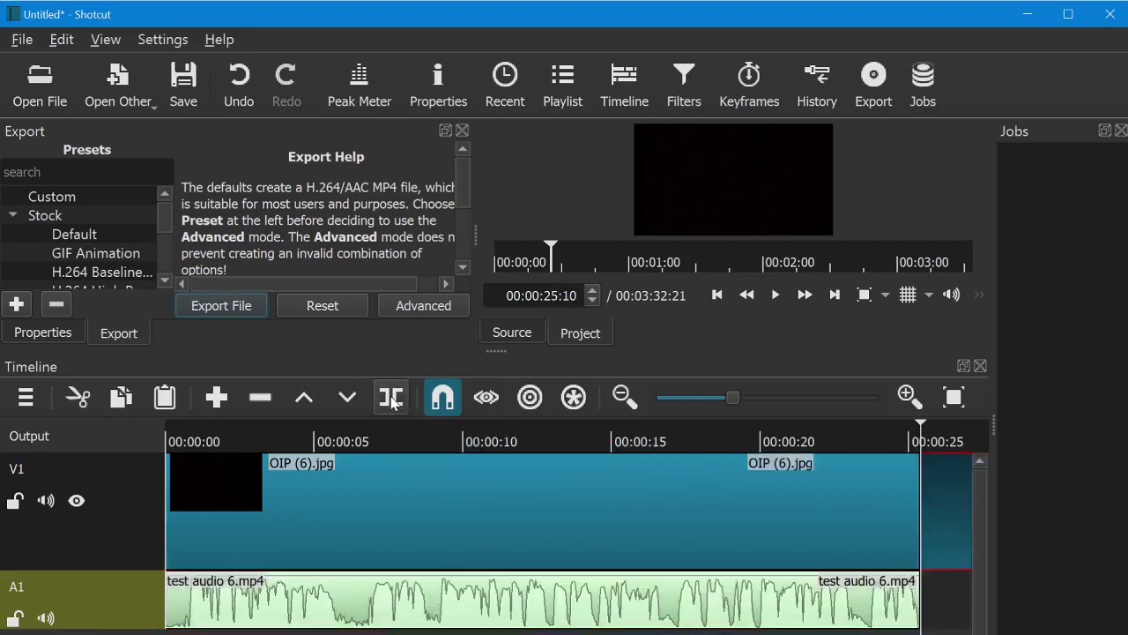
{"action": "left_click", "coordinate": [78, 398]}
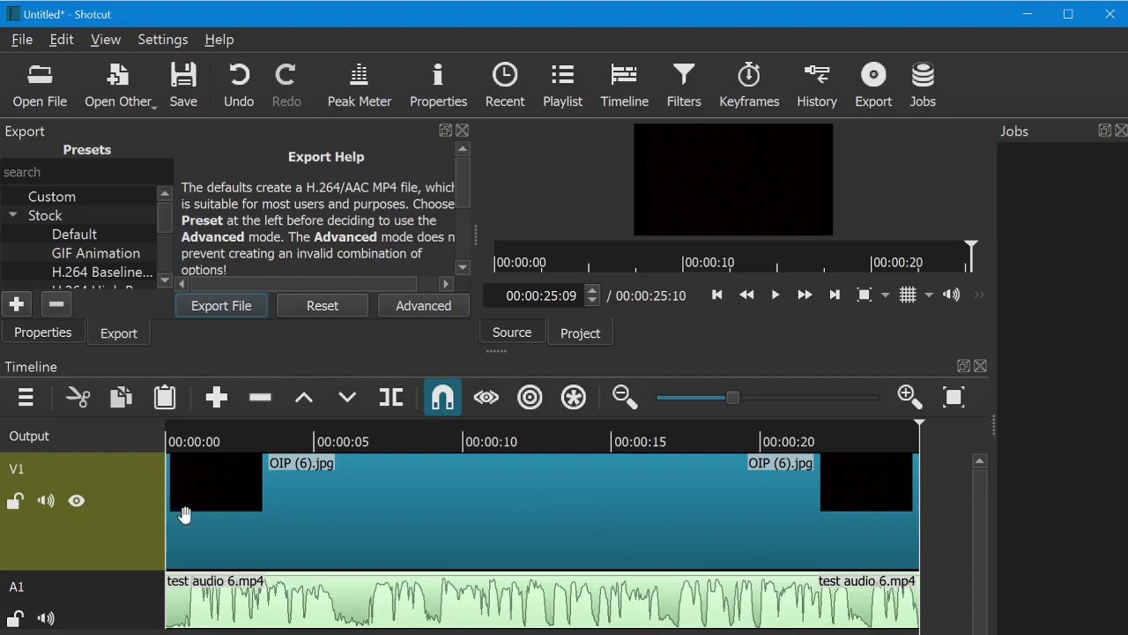
Split the test audio 6.mp4 clip on A1 at 00:00:09:05 and cut out its first part.
{"action": "left_click_drag", "start_coordinate": [170, 453], "coordinate": [175, 447]}
{"action": "left_click", "coordinate": [175, 447]}
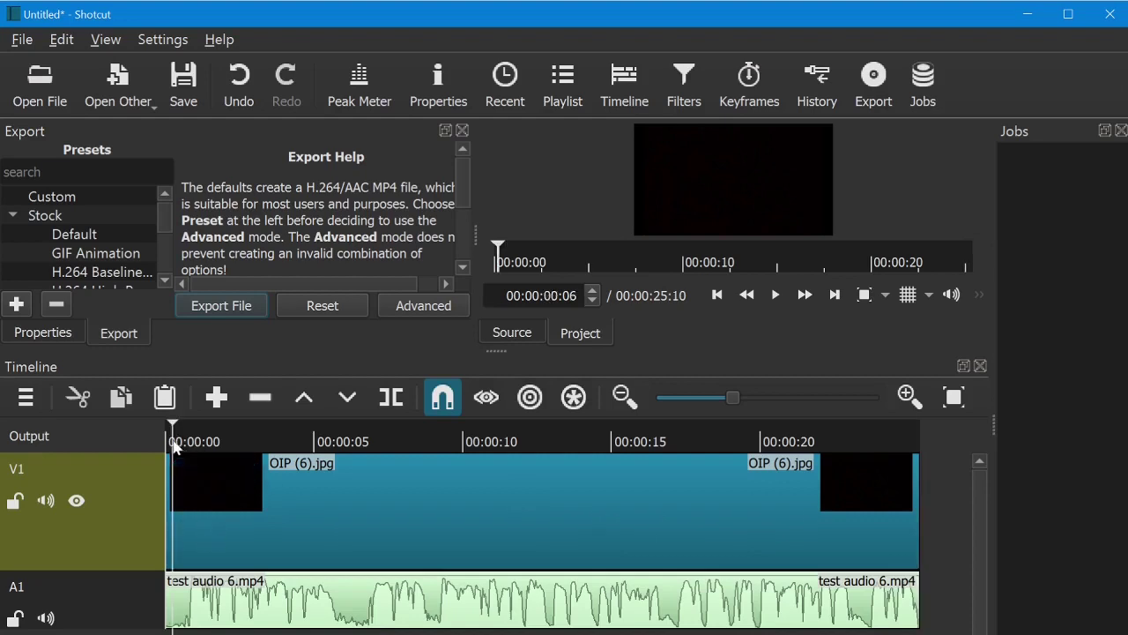
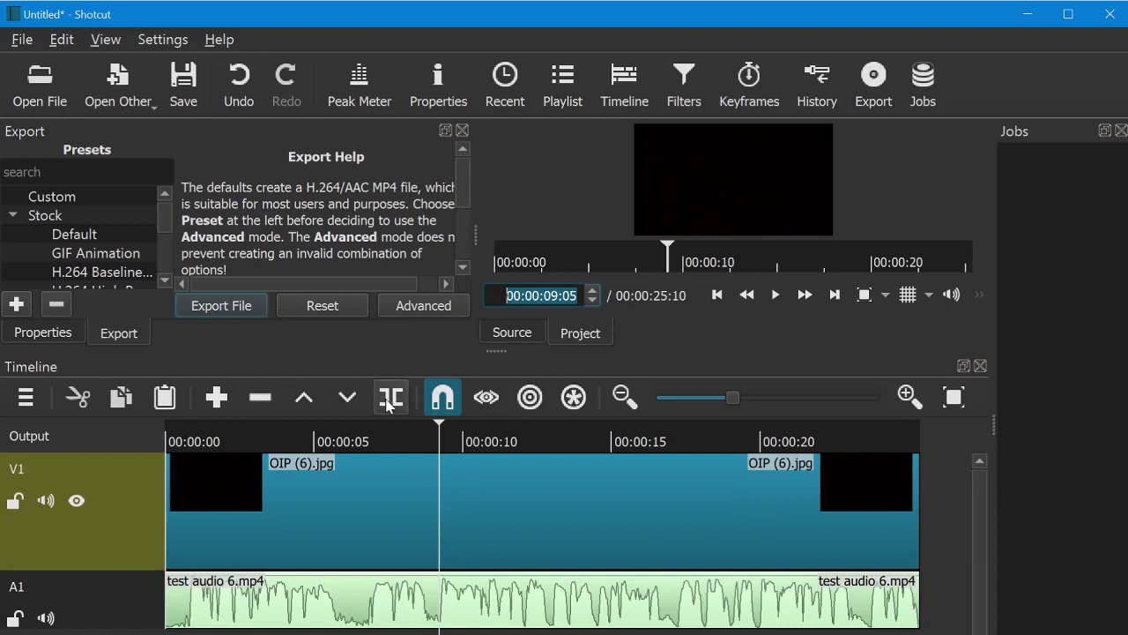
{"action": "left_click", "coordinate": [357, 589]}
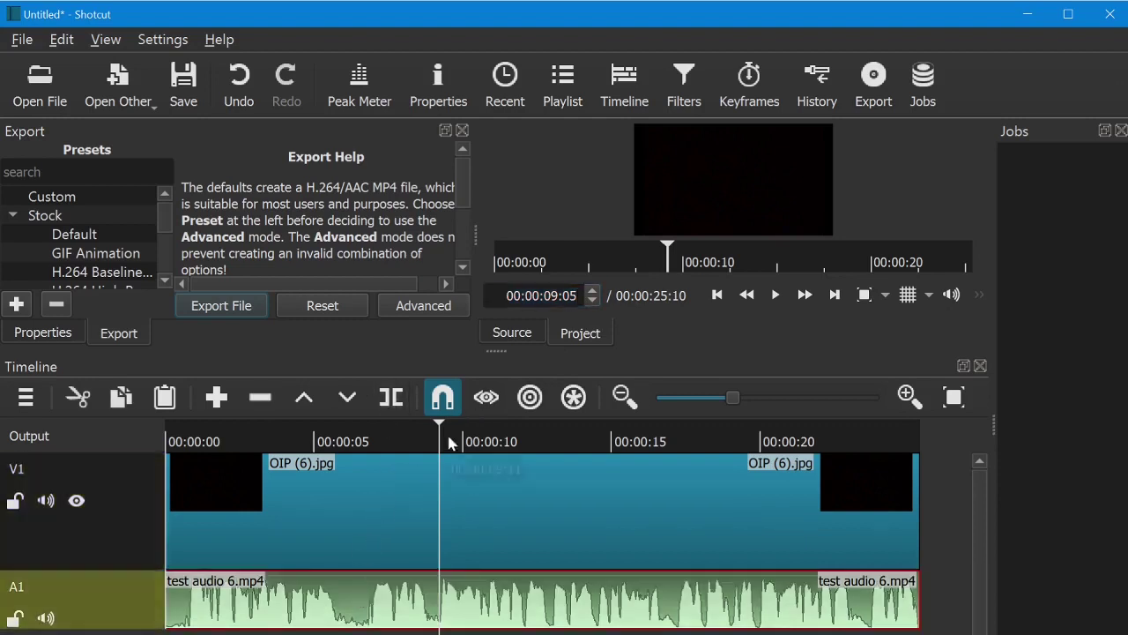
{"action": "left_click", "coordinate": [392, 403]}
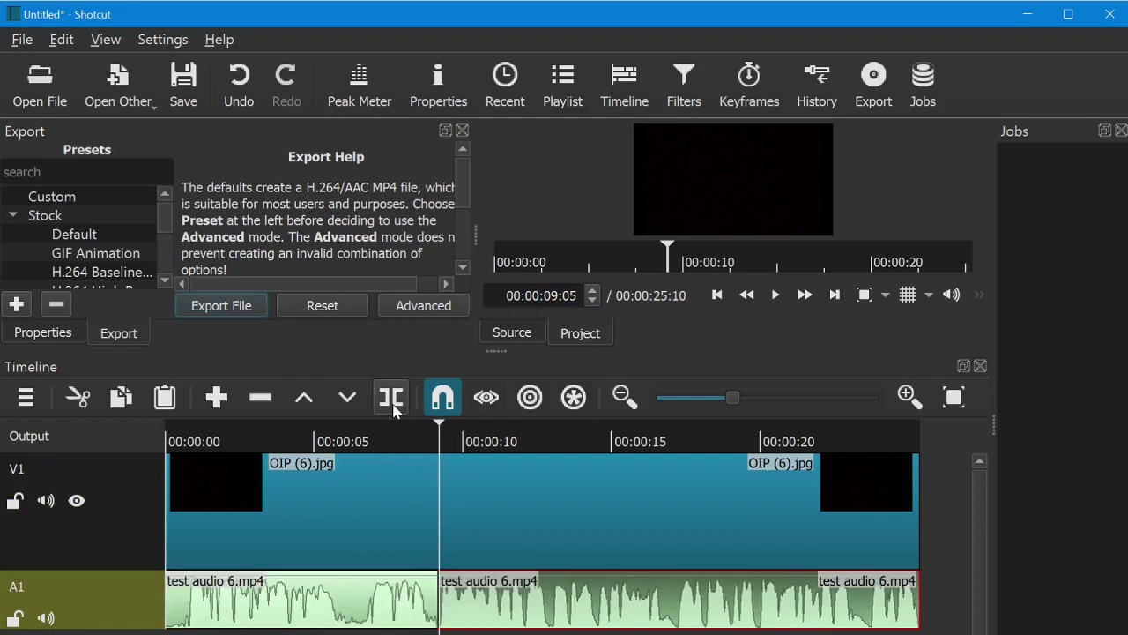
{"action": "left_click", "coordinate": [259, 608]}
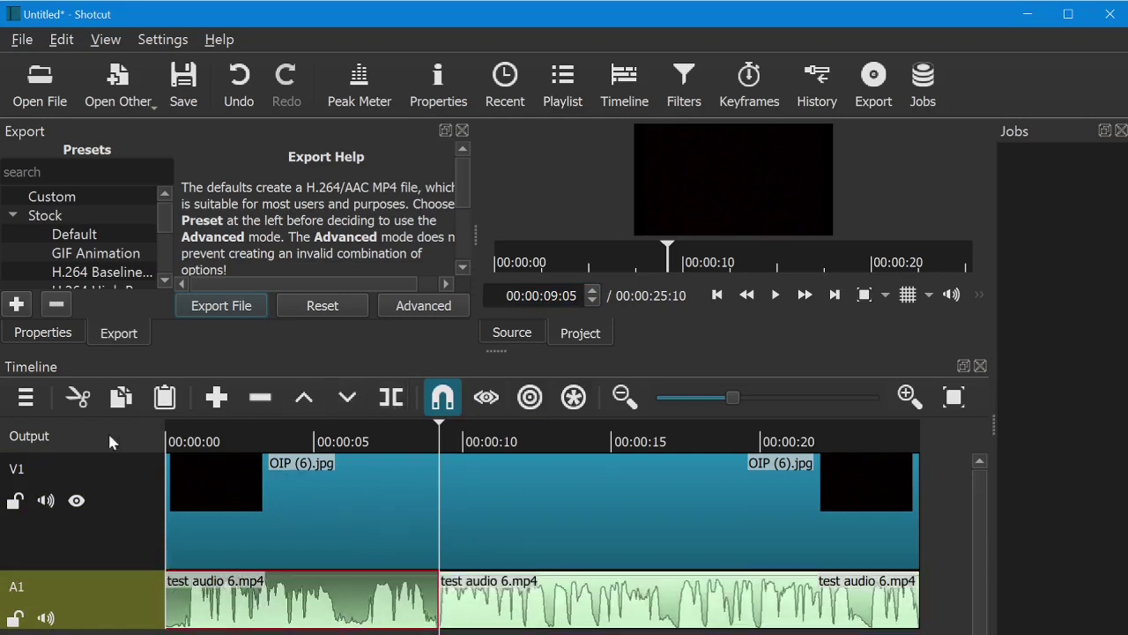
{"action": "left_click", "coordinate": [77, 397]}
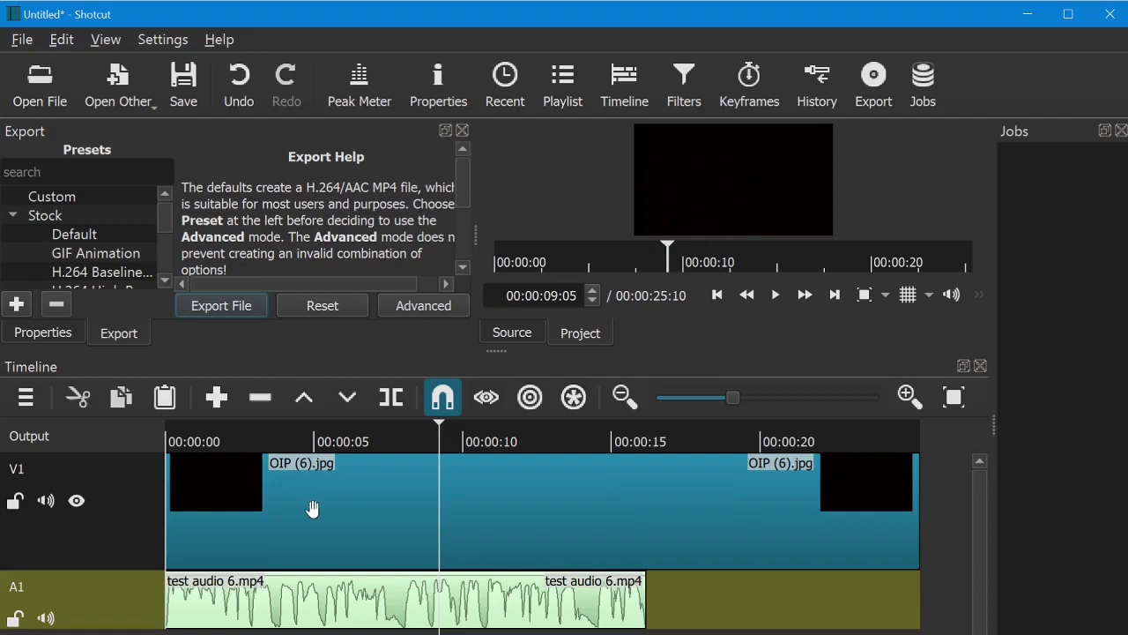
Play the timeline from the beginning to check the trimmed audio clip.
{"action": "left_click_drag", "start_coordinate": [167, 443], "coordinate": [170, 446]}
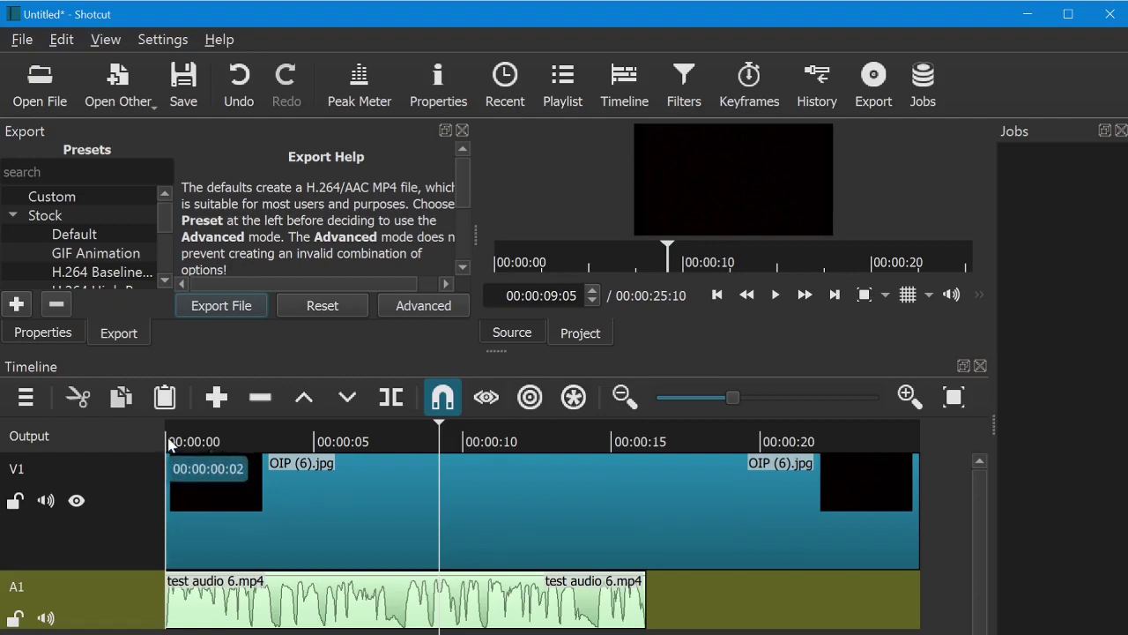
{"action": "left_click", "coordinate": [169, 439]}
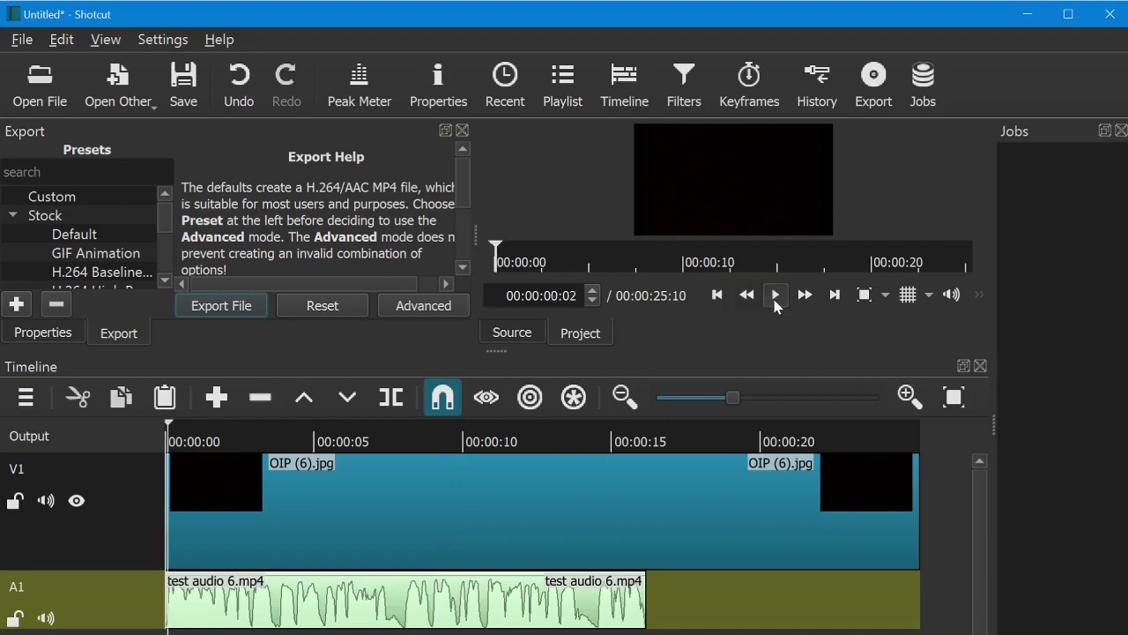
{"action": "left_click", "coordinate": [776, 299]}
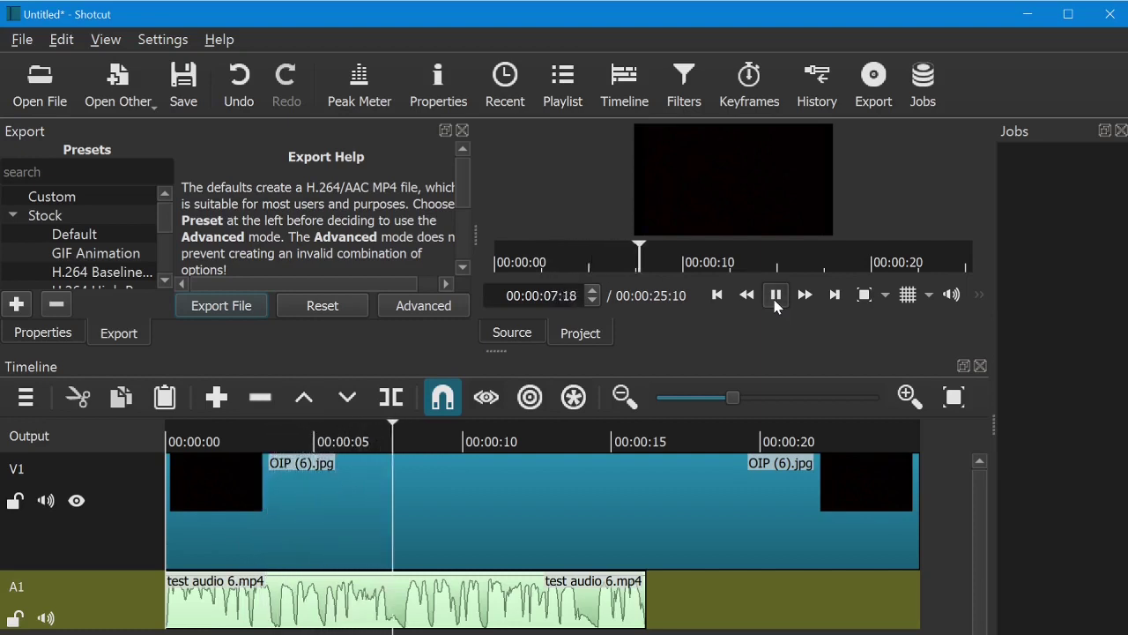
Stop playback at 00:00:07:20, split the test audio 6.mp4 clip on A1 there and cut away its remaining part.
{"action": "left_click", "coordinate": [775, 297]}
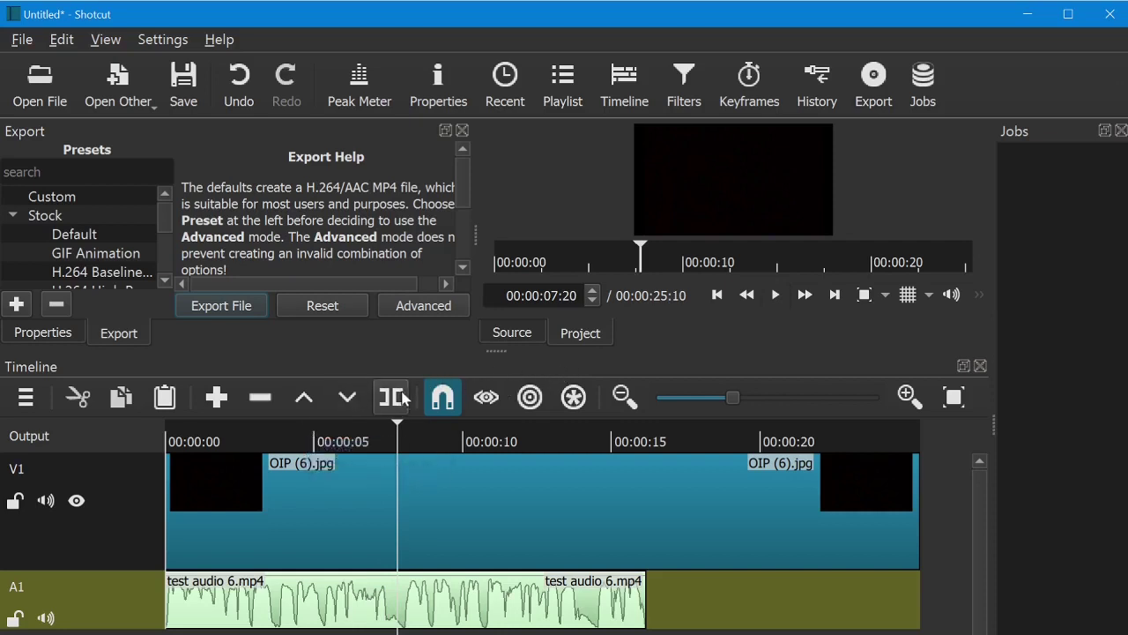
{"action": "left_click", "coordinate": [474, 583]}
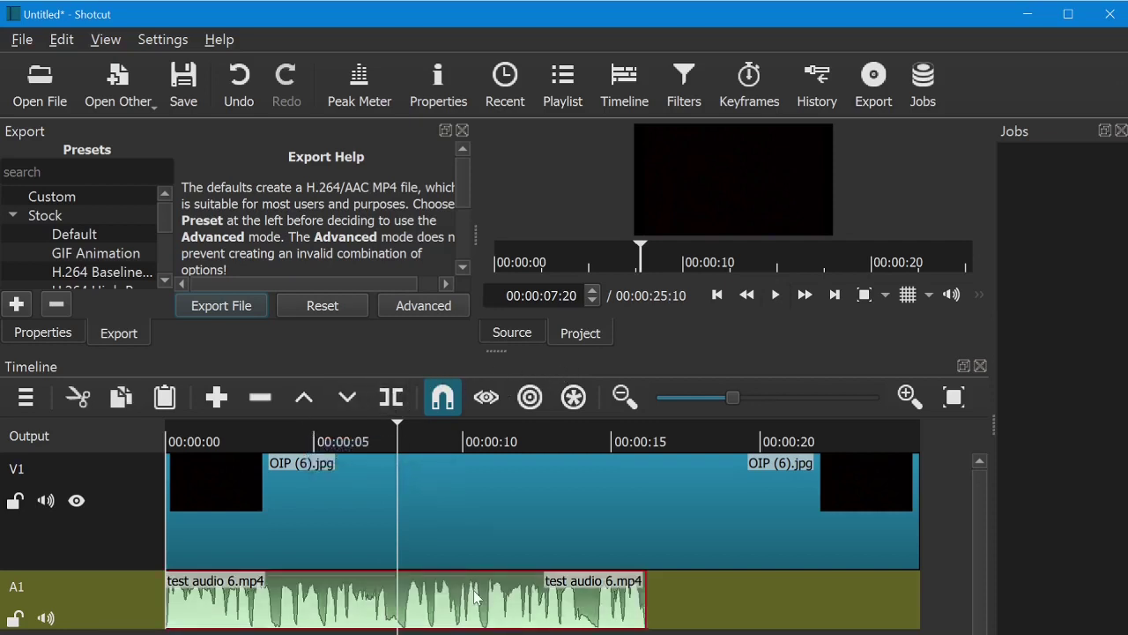
{"action": "left_click", "coordinate": [392, 398]}
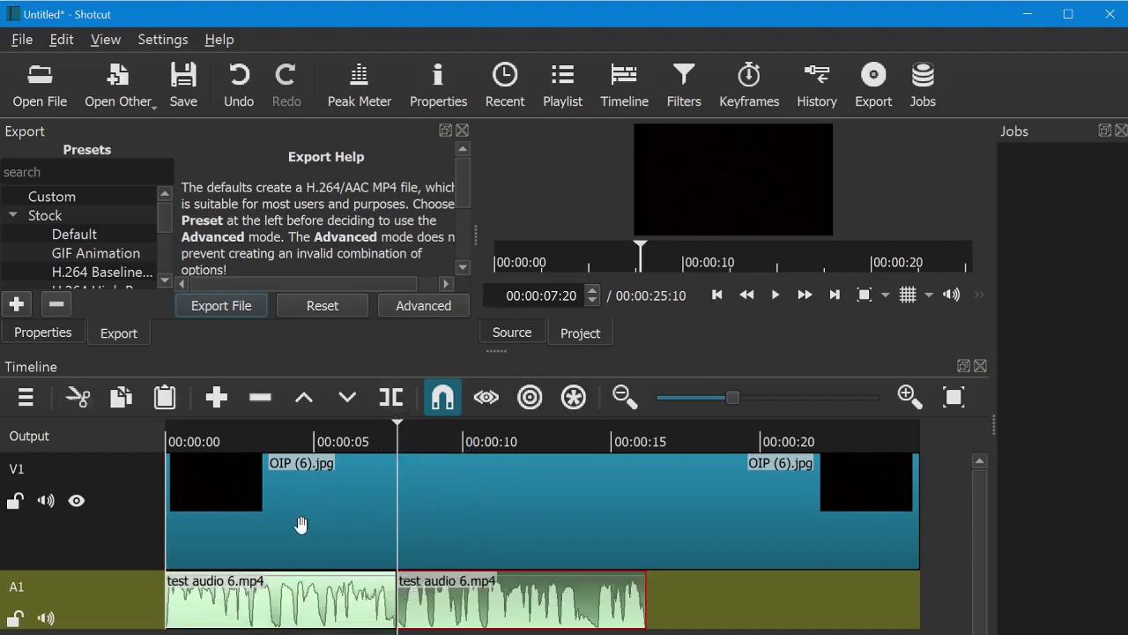
{"action": "left_click", "coordinate": [78, 399]}
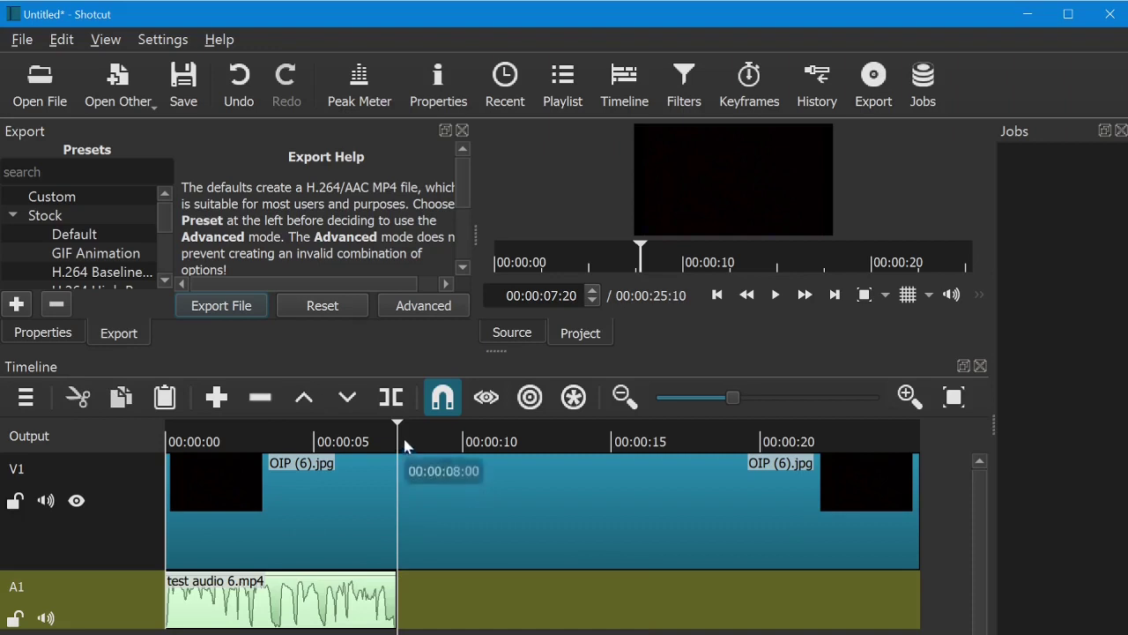
Split the OIP (6).jpg clip on V1 at 00:00:07:20, where the audio ends, and cut away the excess part.
{"action": "left_click", "coordinate": [364, 500]}
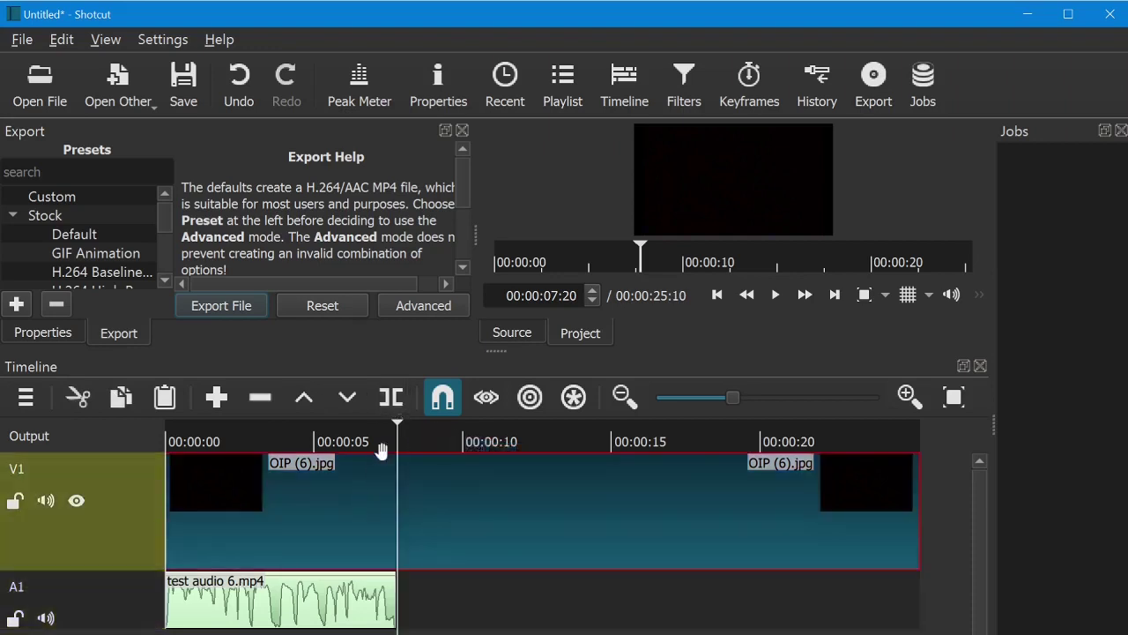
{"action": "left_click", "coordinate": [404, 401]}
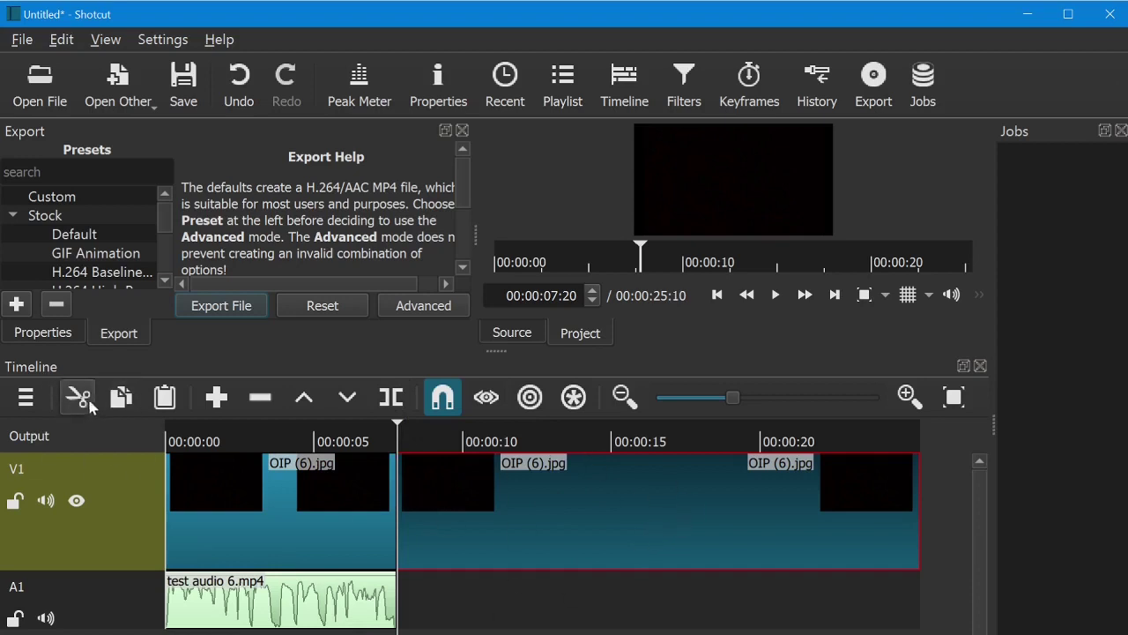
{"action": "left_click", "coordinate": [80, 400]}
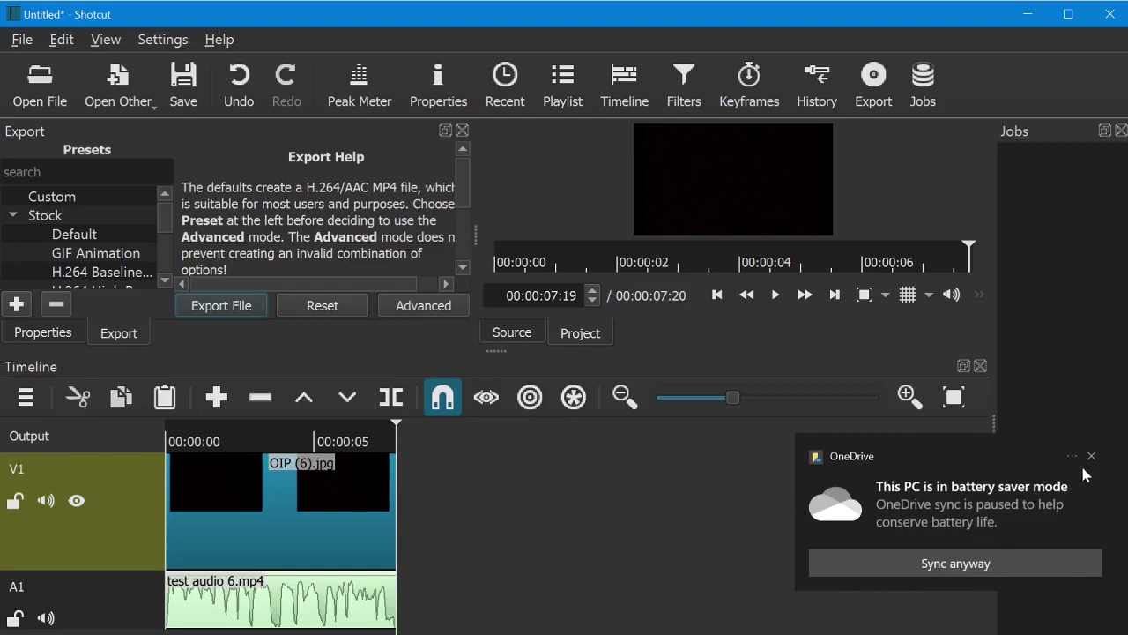
Dismiss the OneDrive notification and play the trimmed timeline from the beginning.
{"action": "left_click", "coordinate": [1091, 456]}
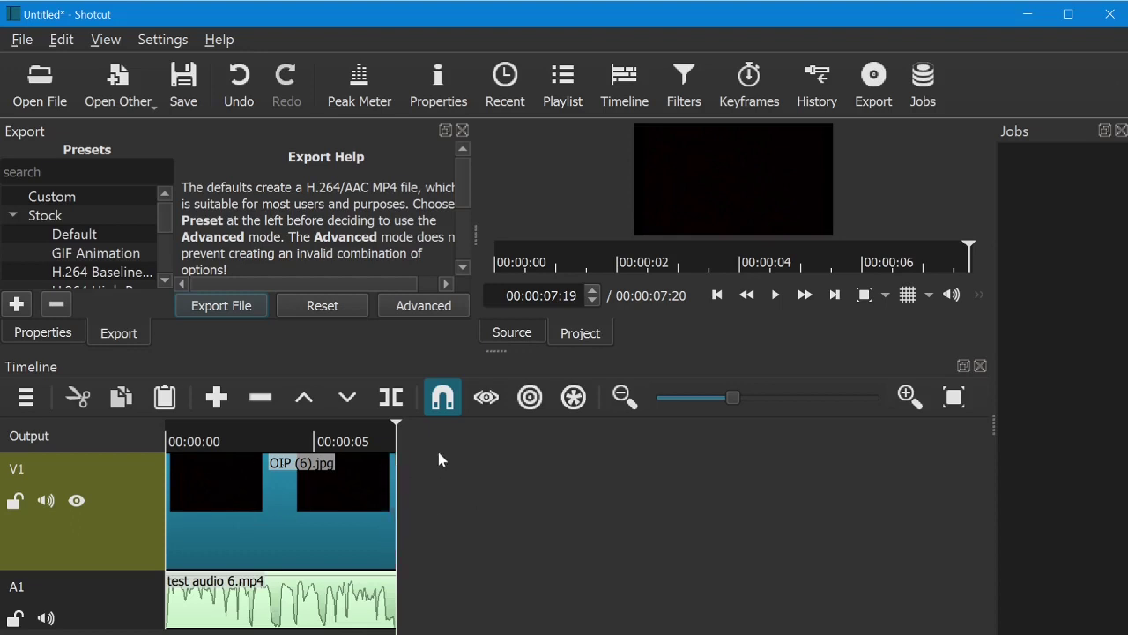
{"action": "left_click_drag", "start_coordinate": [169, 455], "coordinate": [166, 441]}
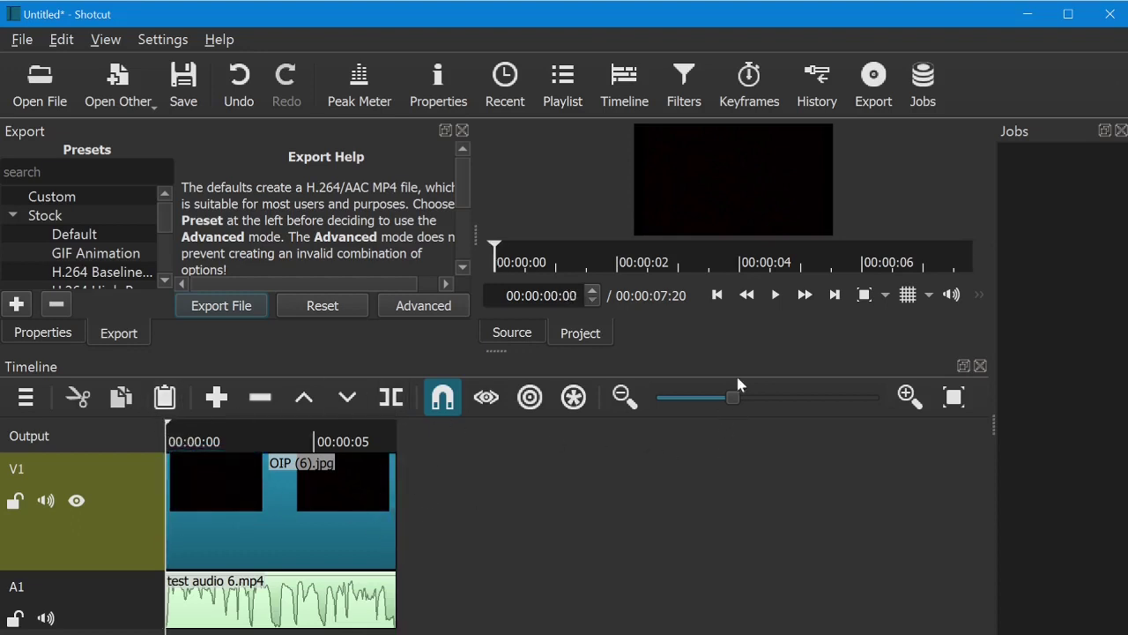
{"action": "left_click", "coordinate": [776, 297]}
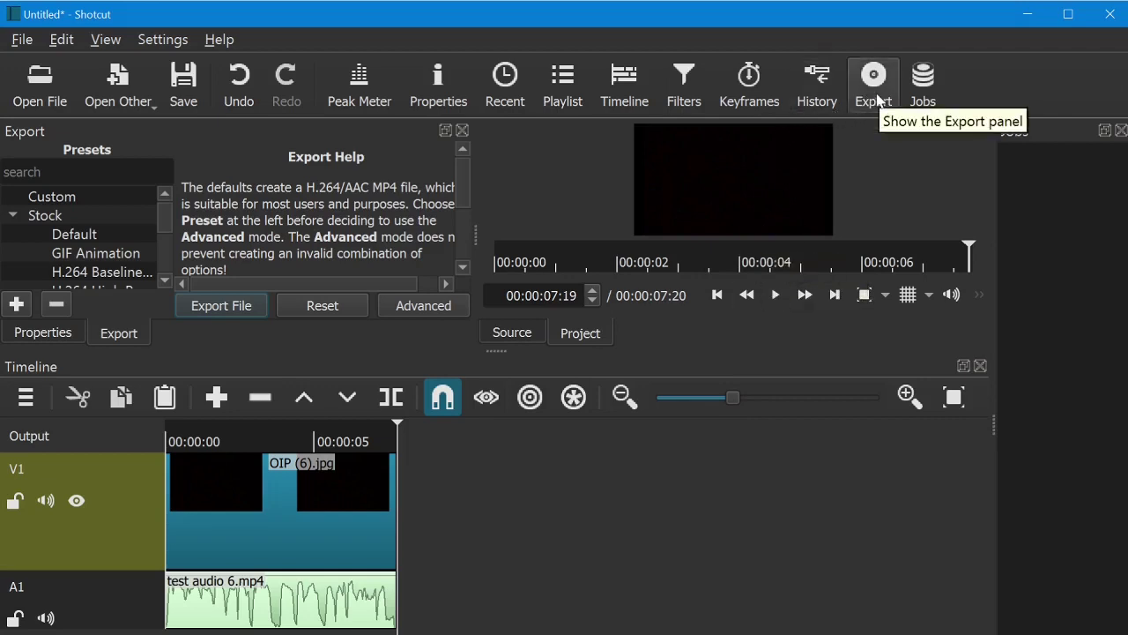
Export the timeline as an mp4 file named Finished test audio in the current folder, and enlarge the video preview area.
{"action": "left_click", "coordinate": [218, 312]}
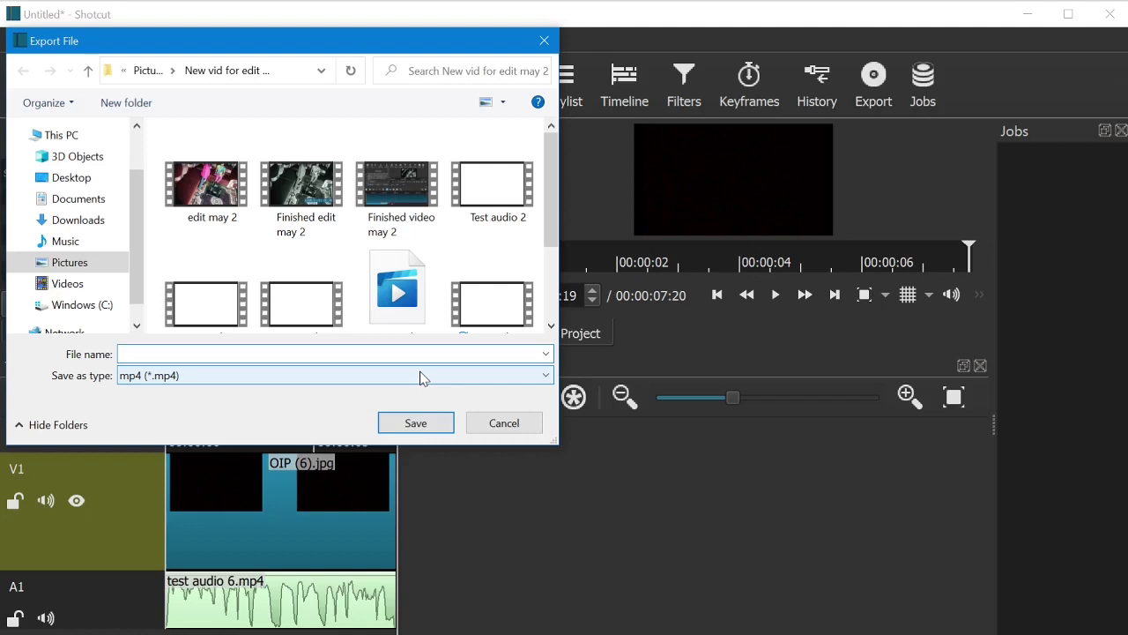
{"action": "type", "text": "Finsish"}
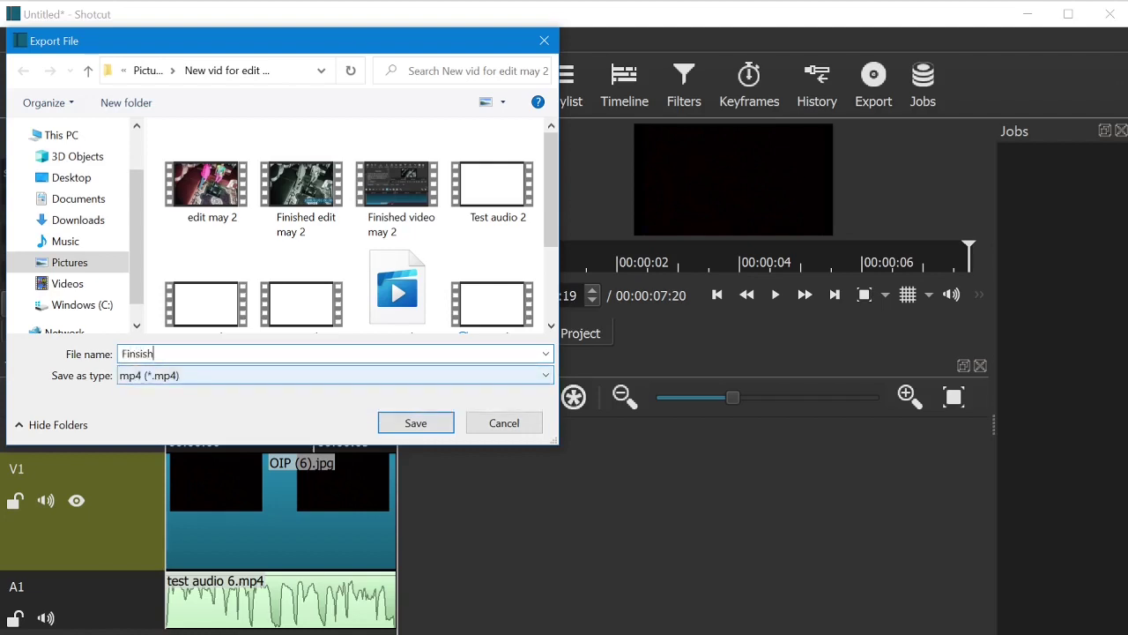
{"action": "key", "text": "BackSpace"}
{"action": "key", "text": "BackSpace"}
{"action": "key", "text": "BackSpace"}
{"action": "key", "text": "BackSpace"}
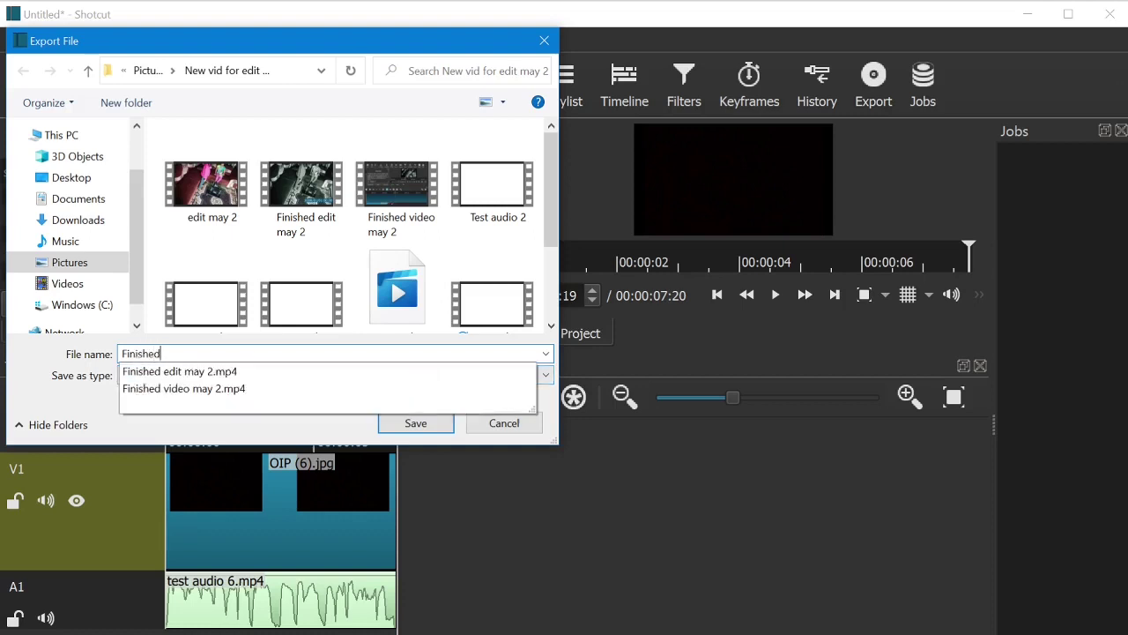
{"action": "type", "text": "ished test audio"}
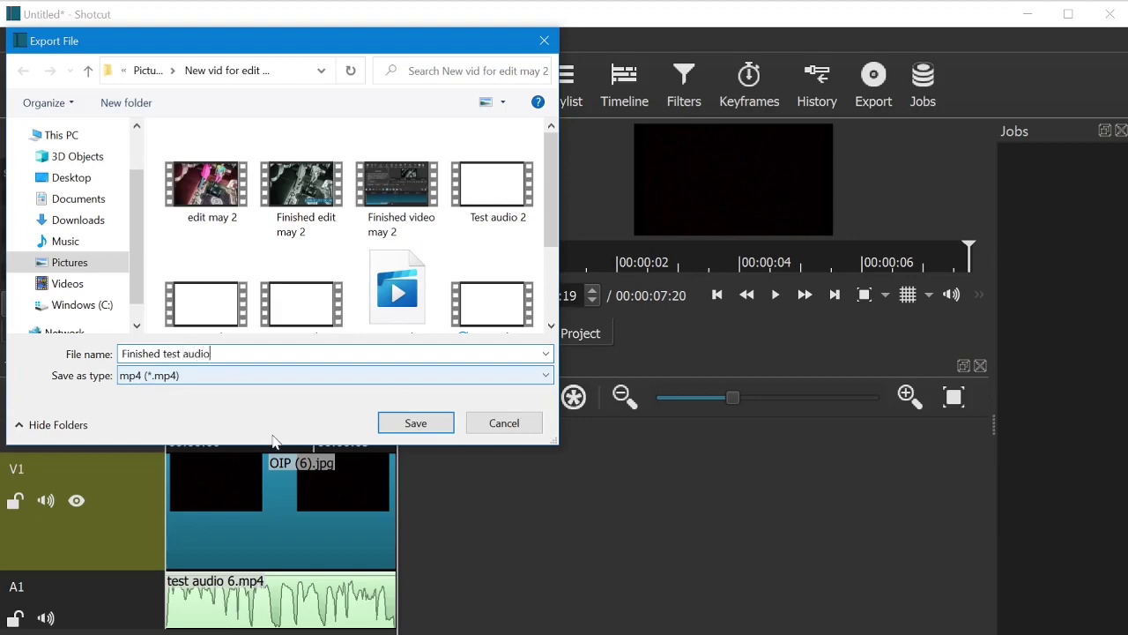
{"action": "left_click", "coordinate": [414, 423]}
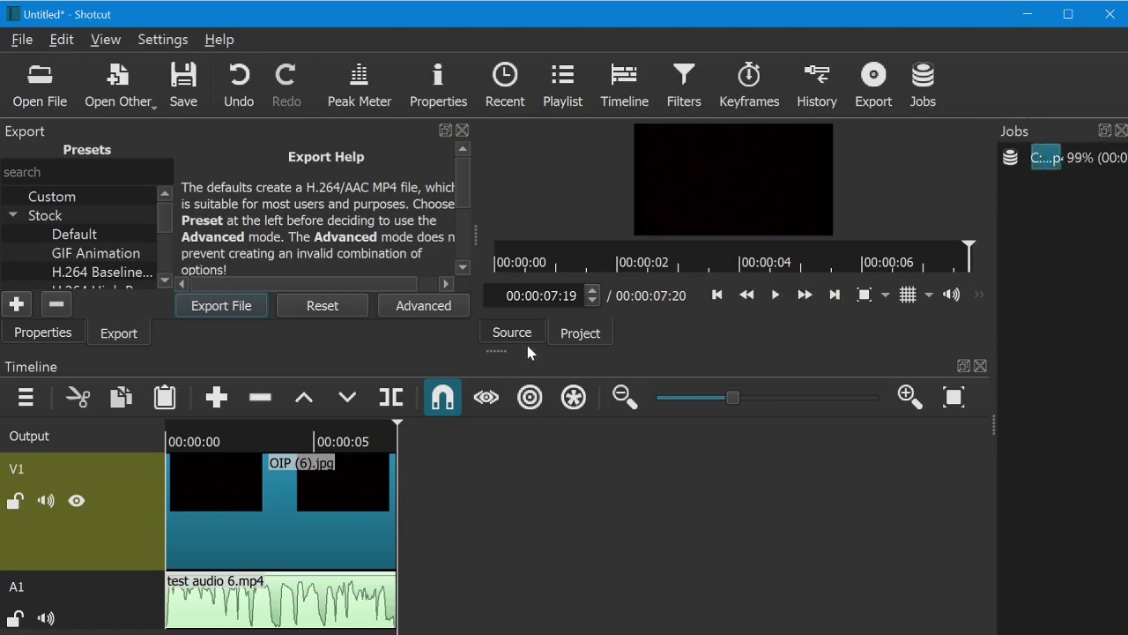
{"action": "left_click_drag", "start_coordinate": [496, 346], "coordinate": [497, 452]}
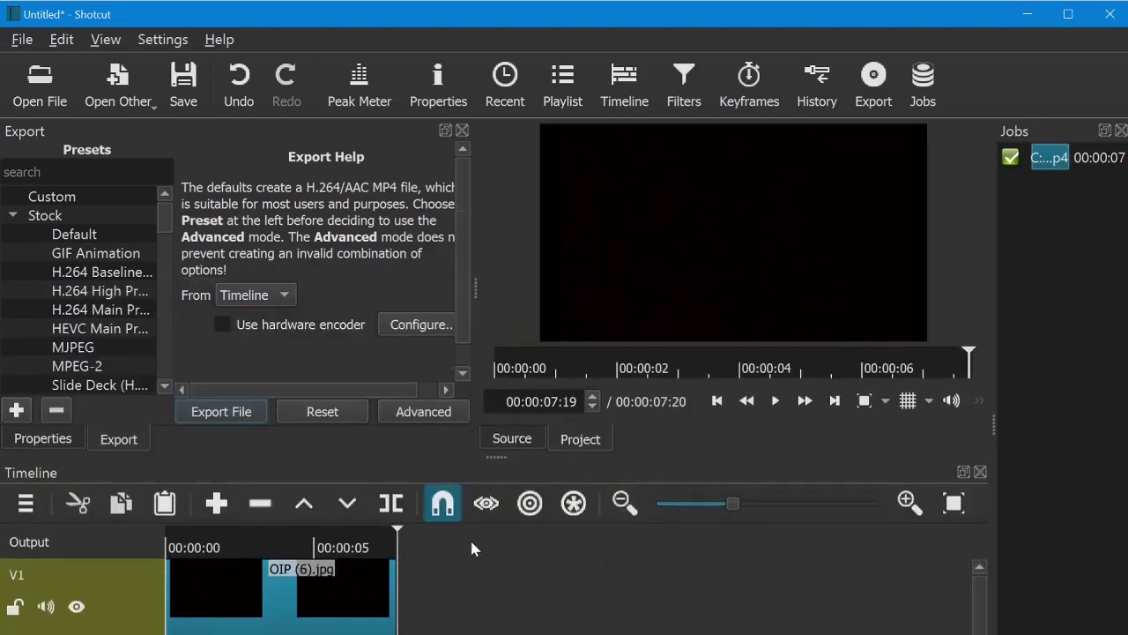